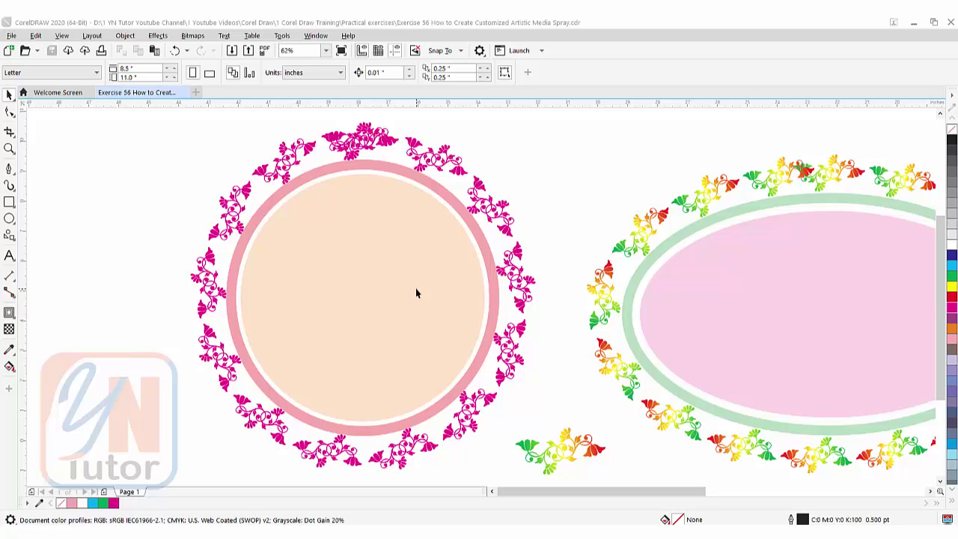
# Step: Pan the canvas so blank workspace appears left of the spray-framed circle
pyautogui.moveTo(354, 304); pyautogui.dragTo(822, 303)
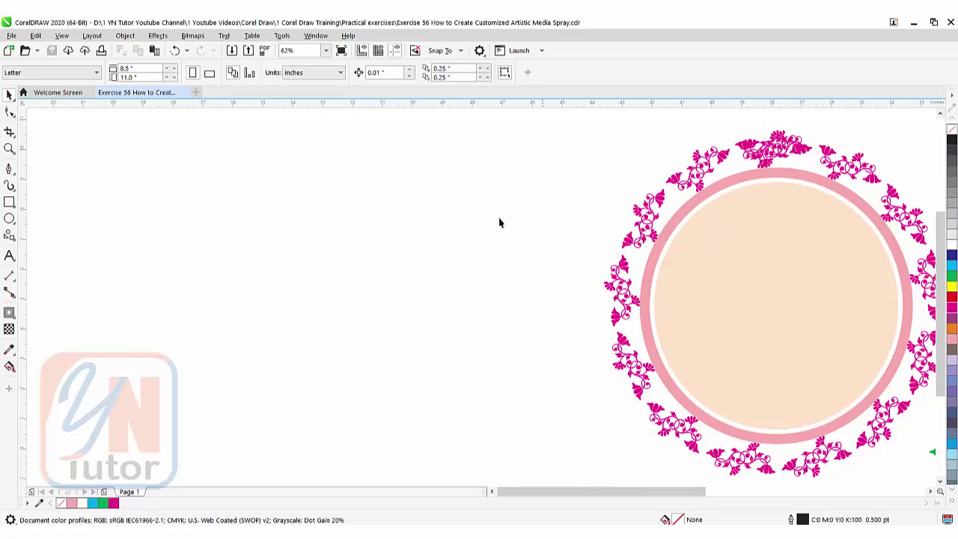
# Step: Import floral-2747436_1280 and place it in the empty canvas area beside the circle
pyautogui.click(11, 35)
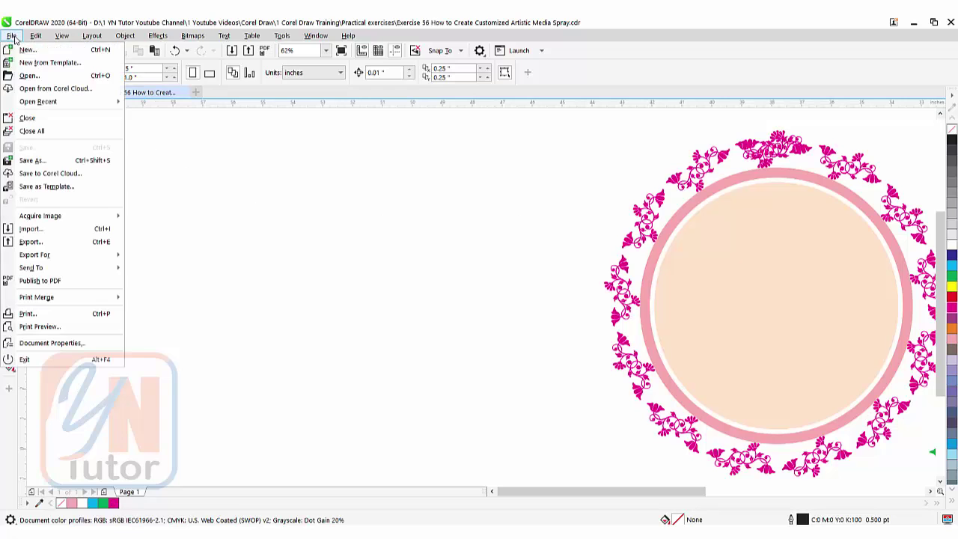
pyautogui.click(30, 230)
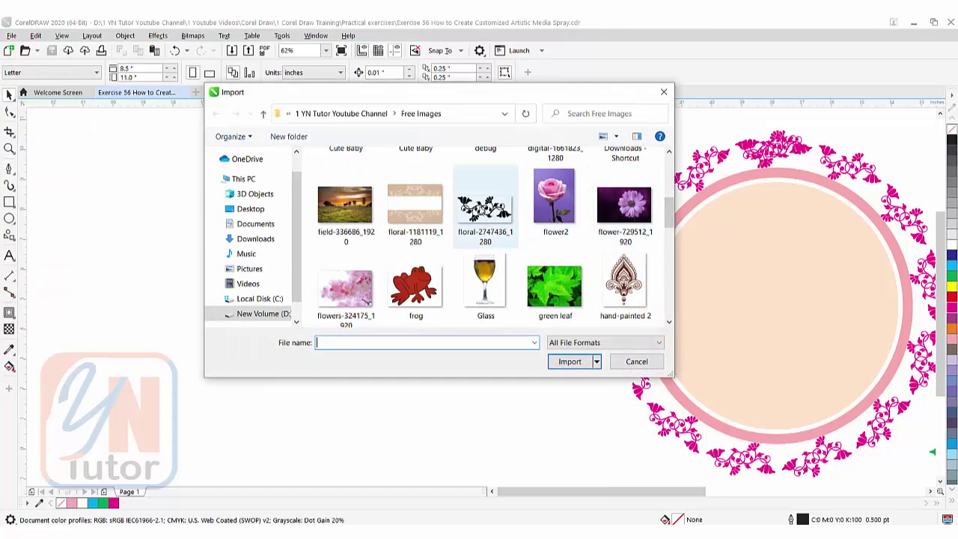
pyautogui.click(481, 212)
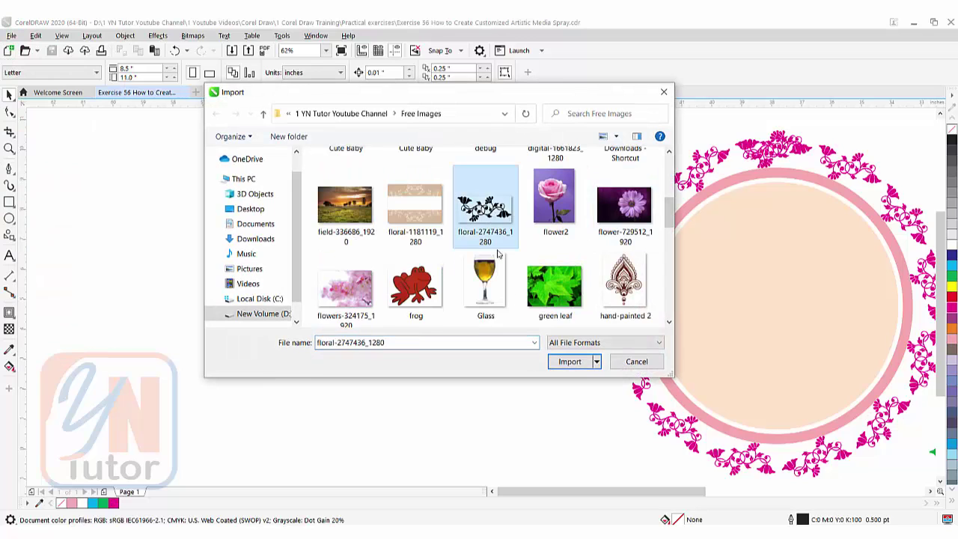
pyautogui.click(565, 363)
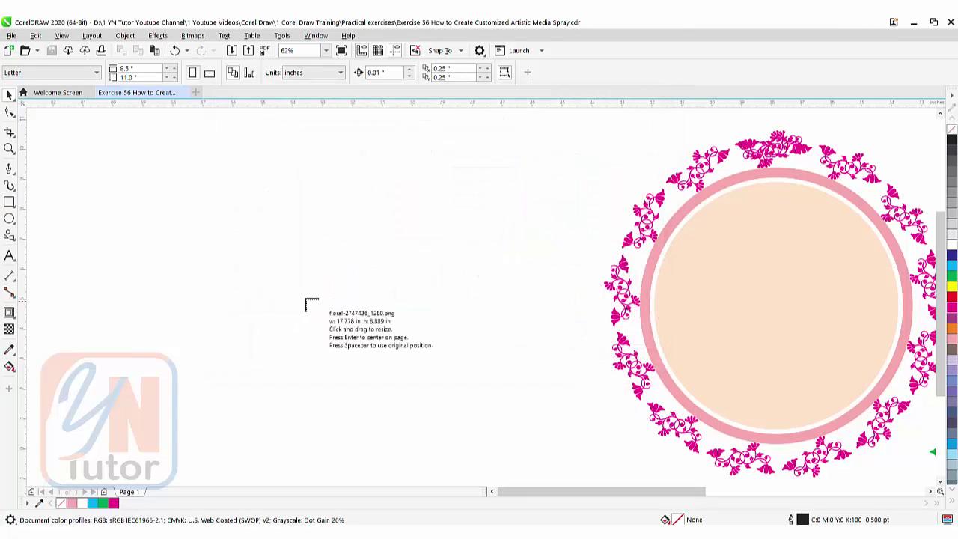
pyautogui.moveTo(167, 205); pyautogui.dragTo(281, 286)
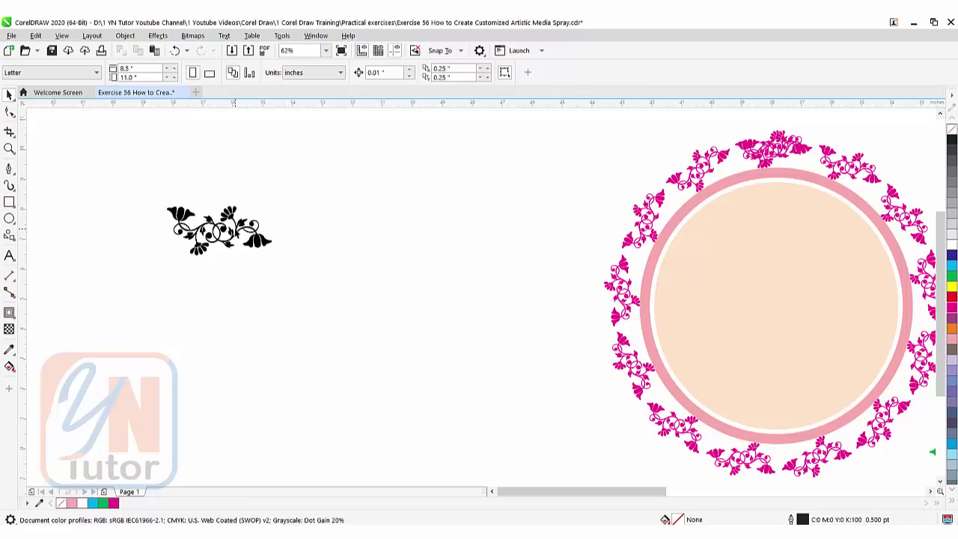
# Step: Trace the floral bitmap with Outline Trace > Line Art
pyautogui.click(229, 217)
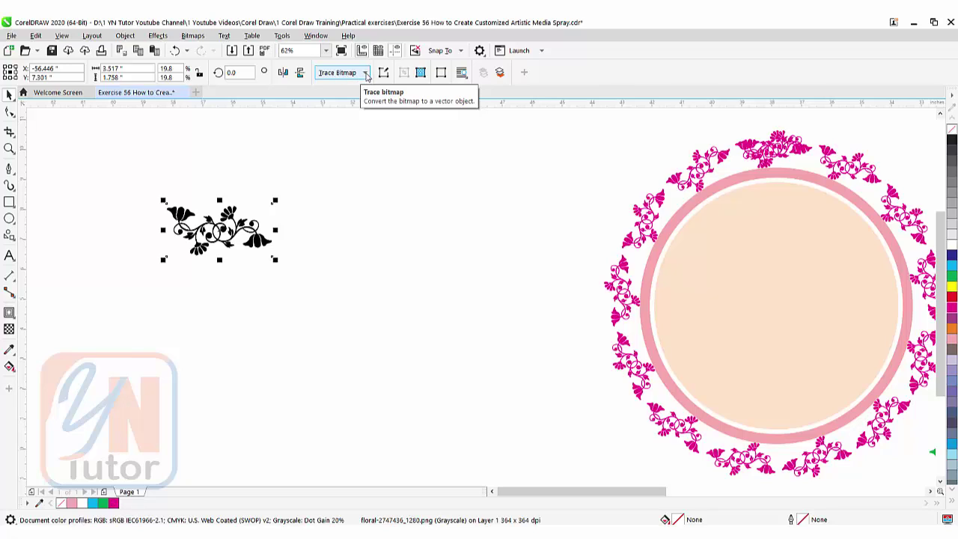
pyautogui.click(366, 73)
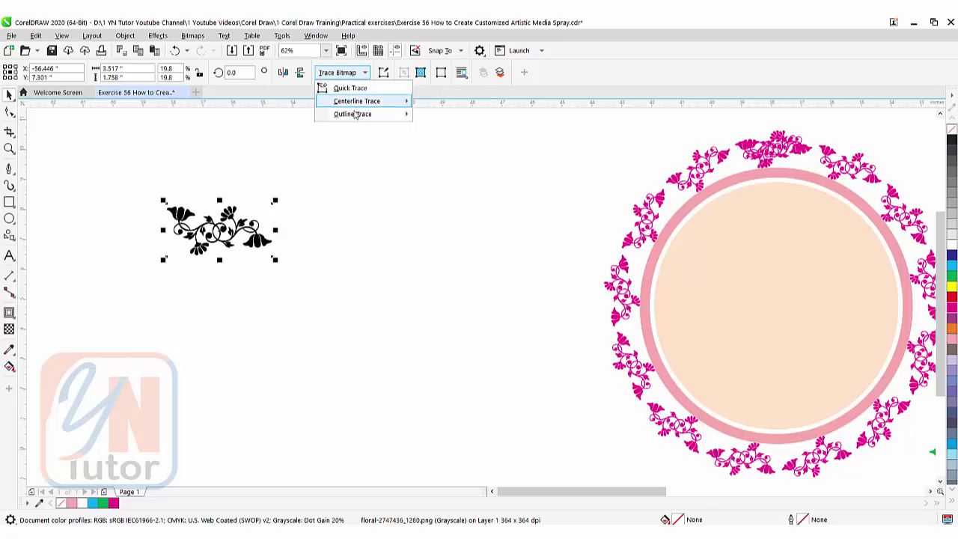
pyautogui.moveTo(353, 117)
pyautogui.click(437, 116)
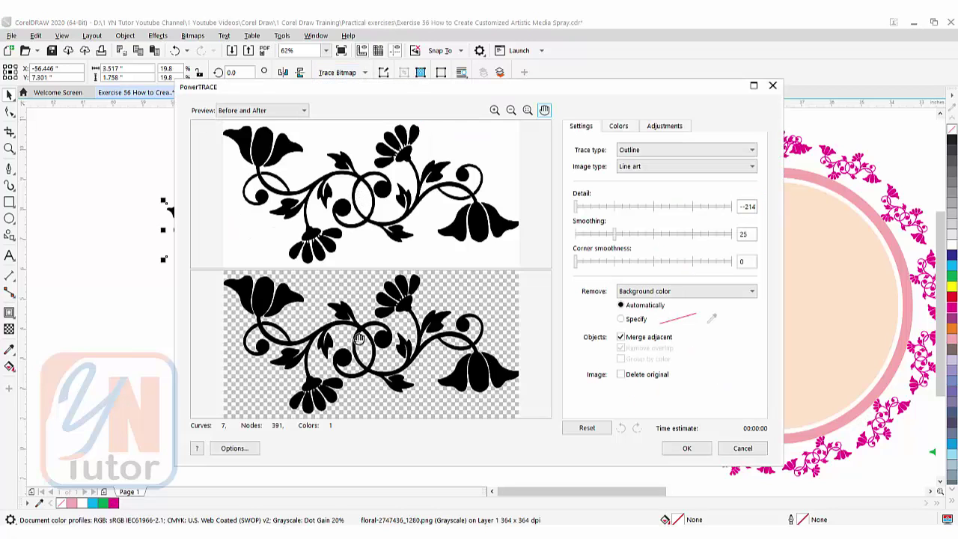
pyautogui.click(694, 451)
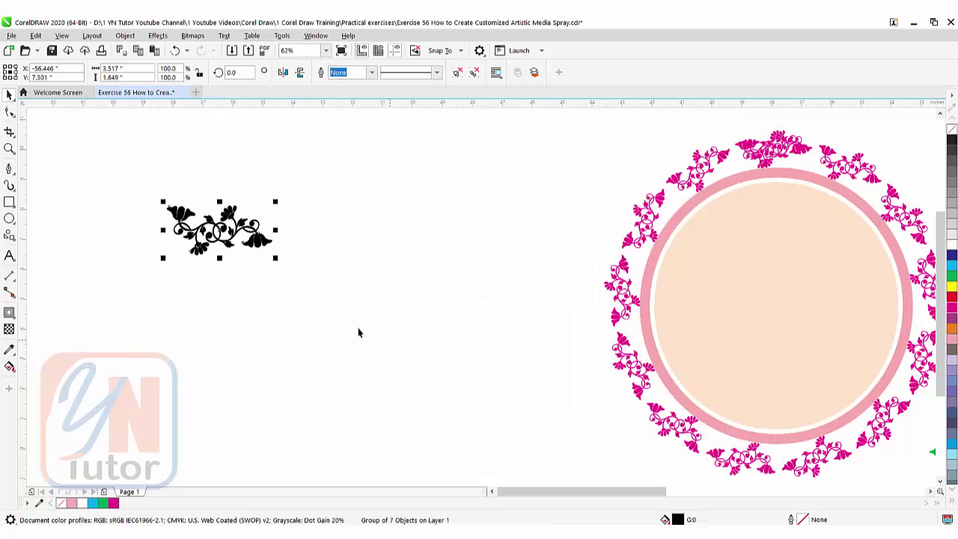
# Step: Move the traced vine aside and delete the original floral bitmap
pyautogui.moveTo(251, 234)
pyautogui.mouseDown()
pyautogui.moveTo(418, 261)
pyautogui.moveTo(408, 241)
pyautogui.moveTo(384, 235)
pyautogui.mouseUp()
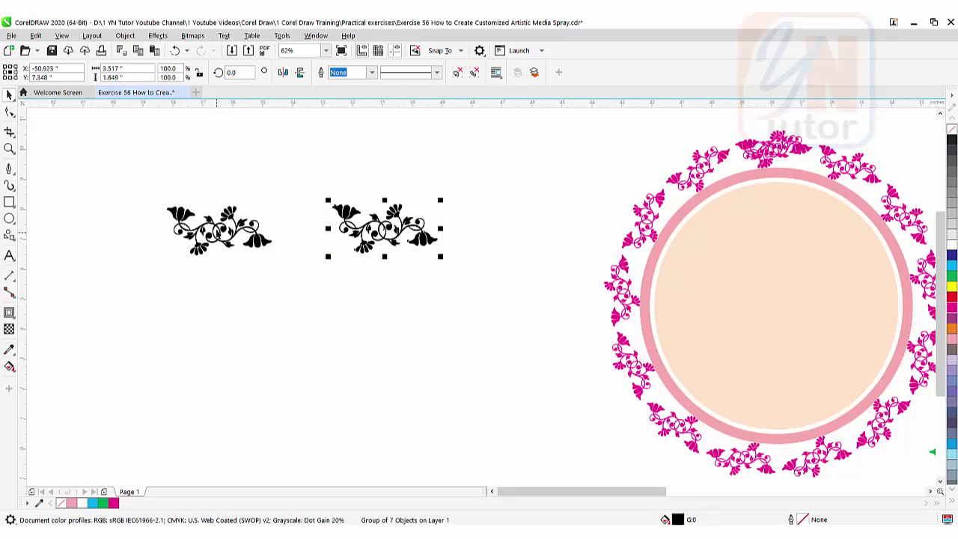
pyautogui.click(218, 229)
pyautogui.press('Delete')
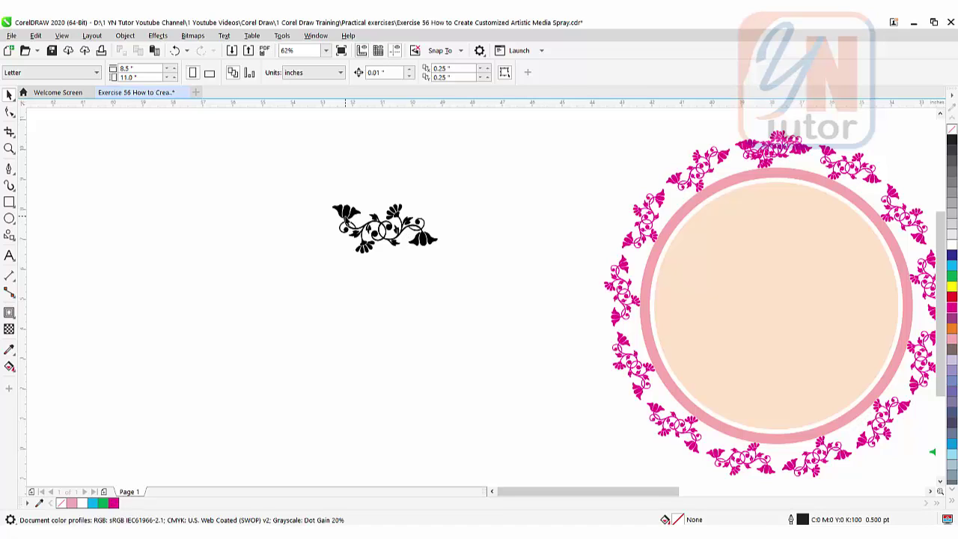
# Step: Fill the traced vine with a green-yellow-red gradient and scale it to 78.2%
pyautogui.click(348, 217)
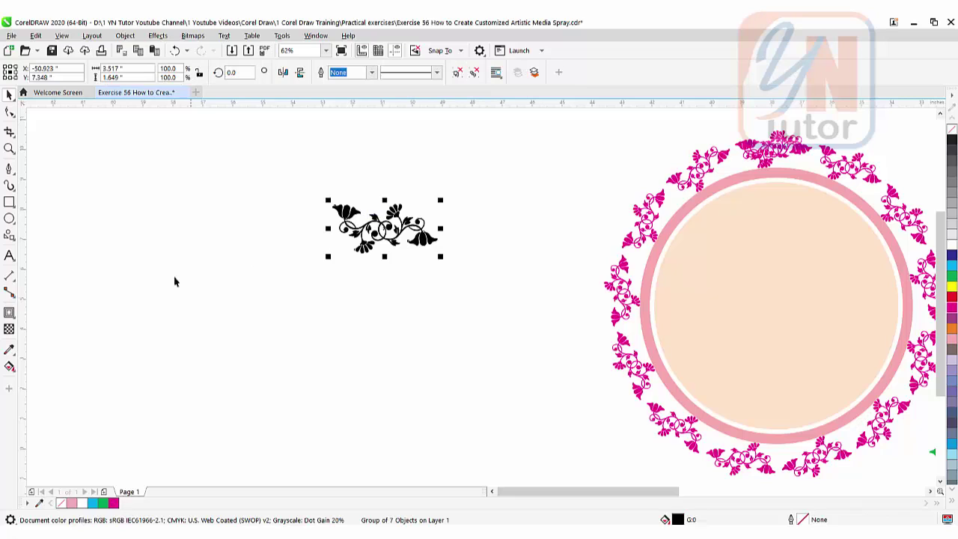
pyautogui.click(9, 366)
pyautogui.moveTo(338, 234); pyautogui.dragTo(334, 143)
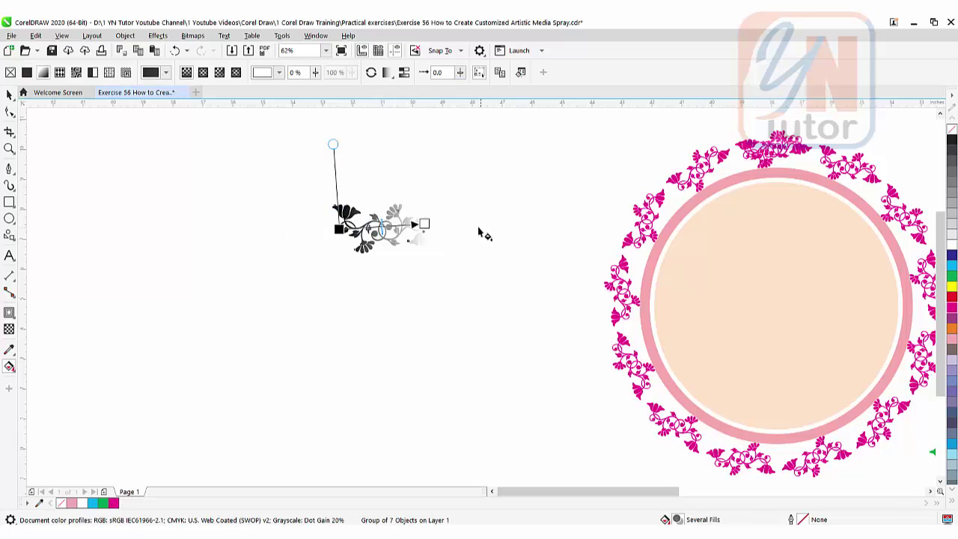
pyautogui.moveTo(951, 297); pyautogui.dragTo(424, 224)
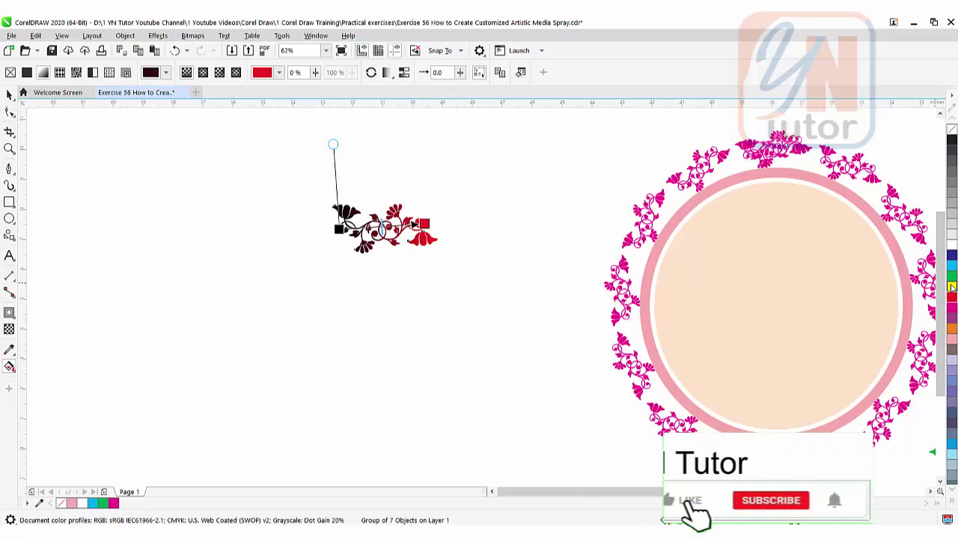
pyautogui.moveTo(385, 230); pyautogui.dragTo(377, 226)
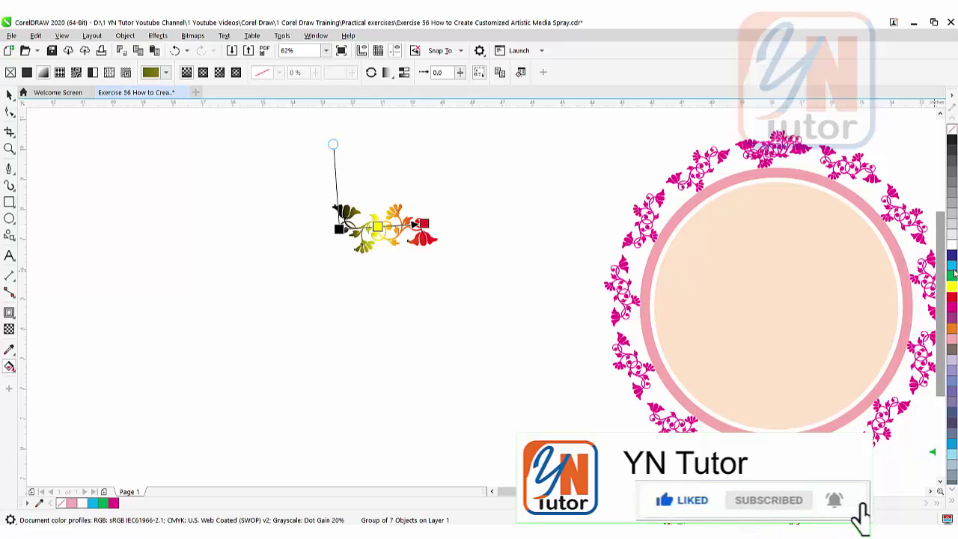
pyautogui.moveTo(951, 279); pyautogui.dragTo(342, 232)
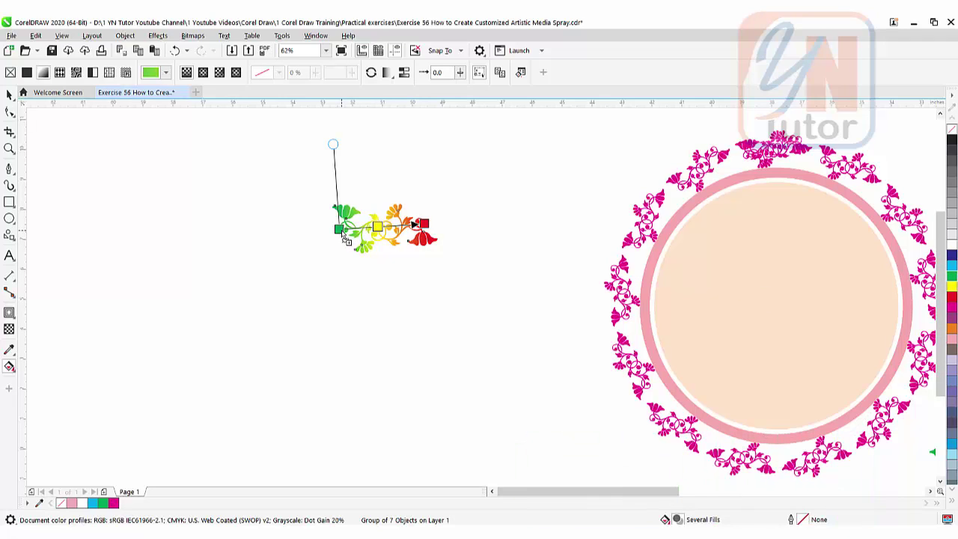
pyautogui.click(9, 94)
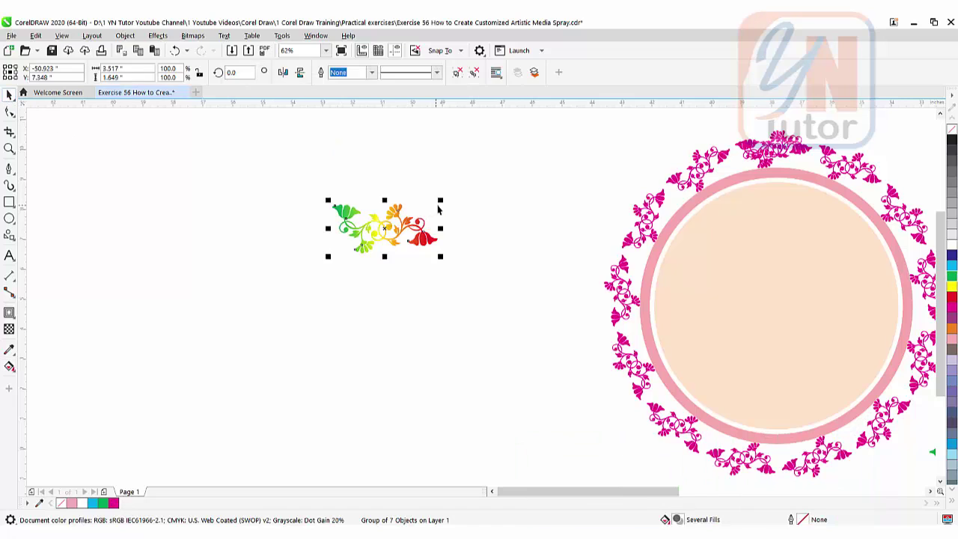
pyautogui.moveTo(440, 200); pyautogui.dragTo(416, 210)
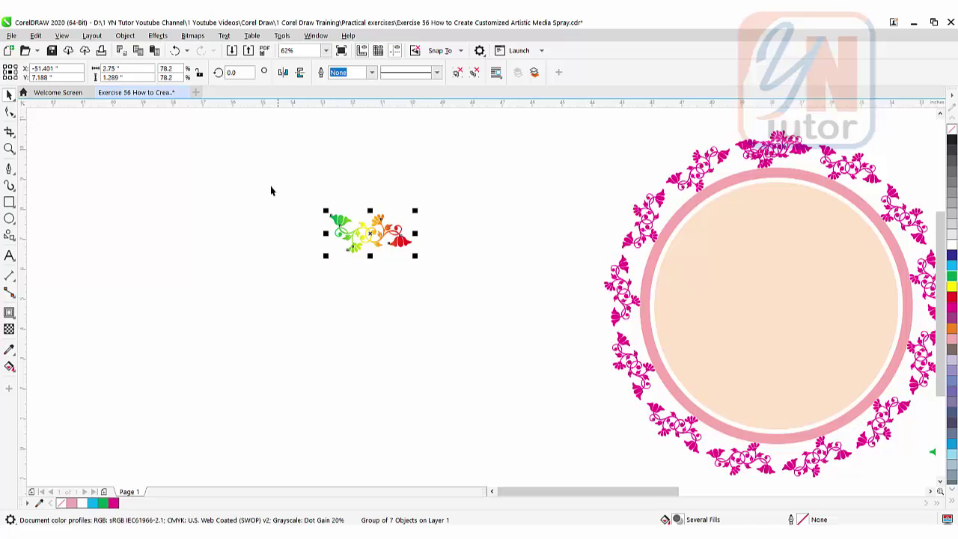
# Step: Open Effects > Artistic Media and start saving the gradient vine as a new stroke
pyautogui.click(158, 36)
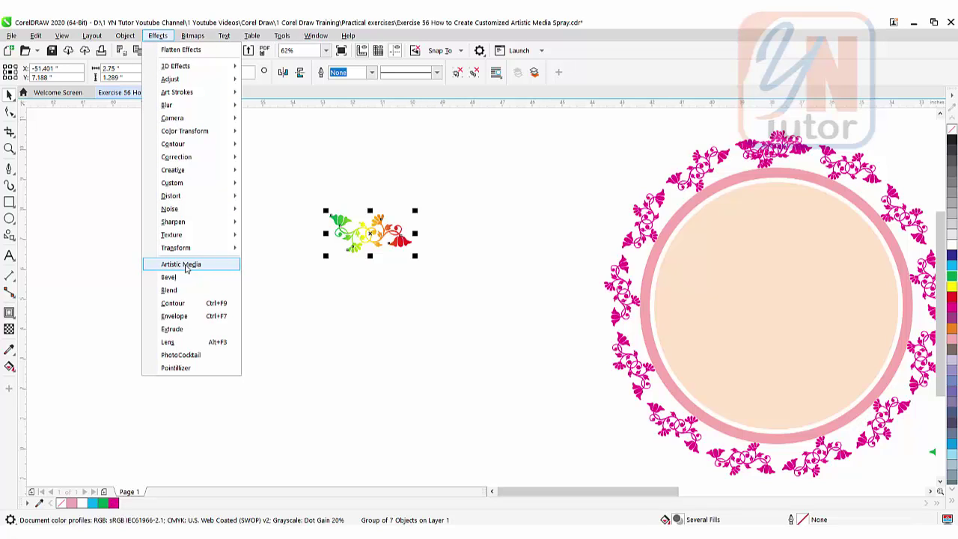
pyautogui.click(185, 265)
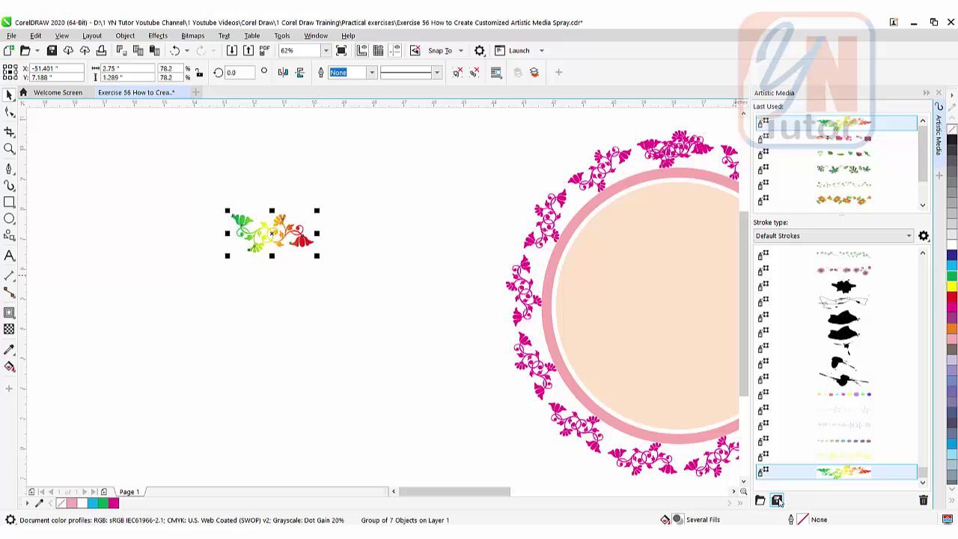
pyautogui.click(777, 500)
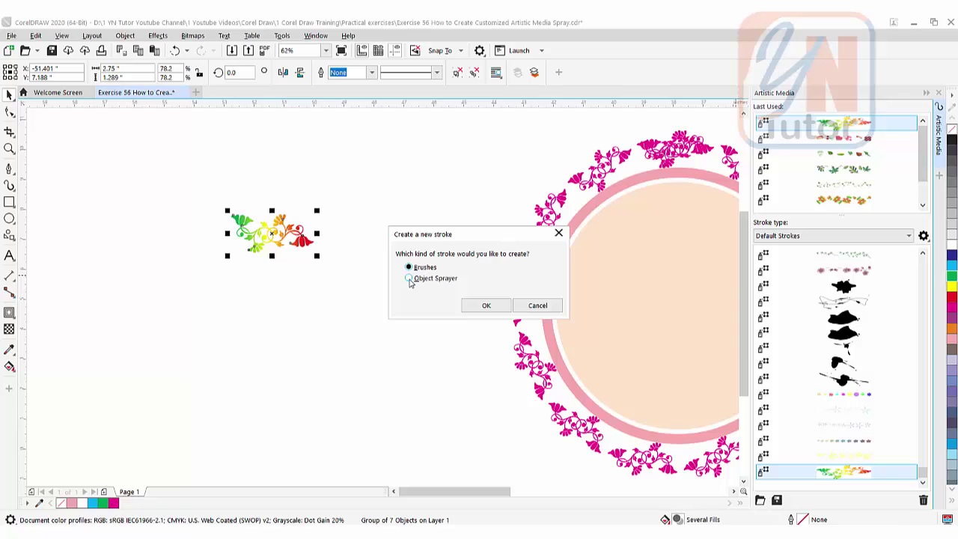
# Step: Save the vine as an Object Sprayer stroke named 'floral border2'
pyautogui.click(409, 278)
pyautogui.click(486, 304)
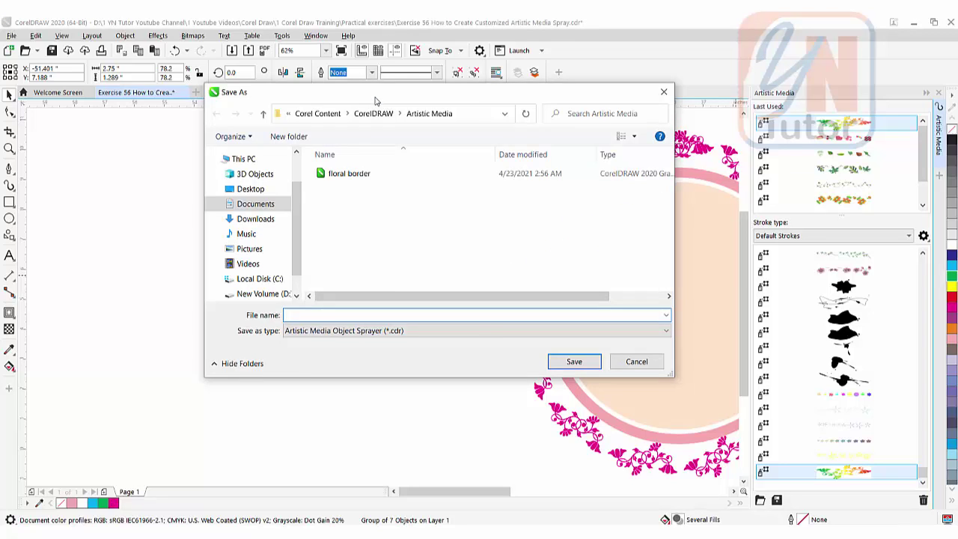
pyautogui.moveTo(375, 100); pyautogui.dragTo(515, 105)
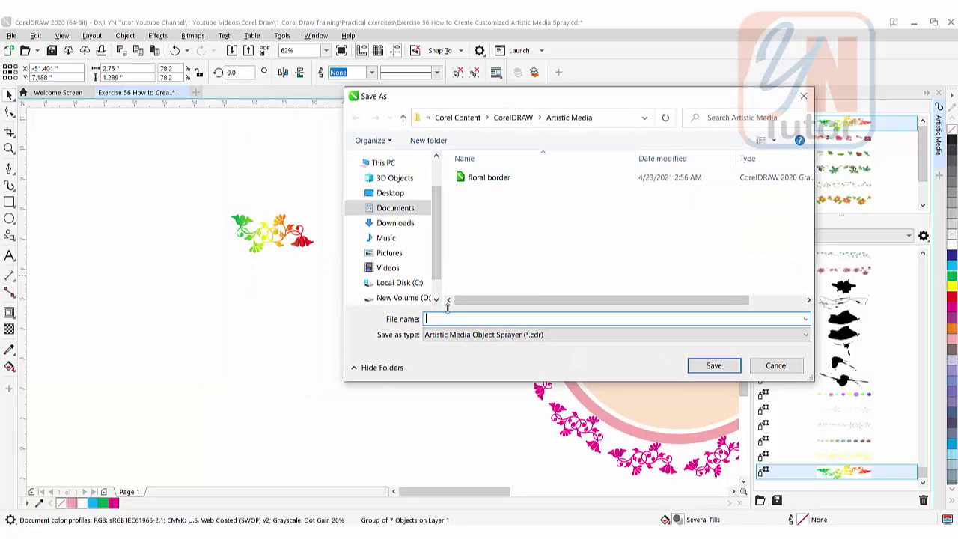
pyautogui.click(474, 179)
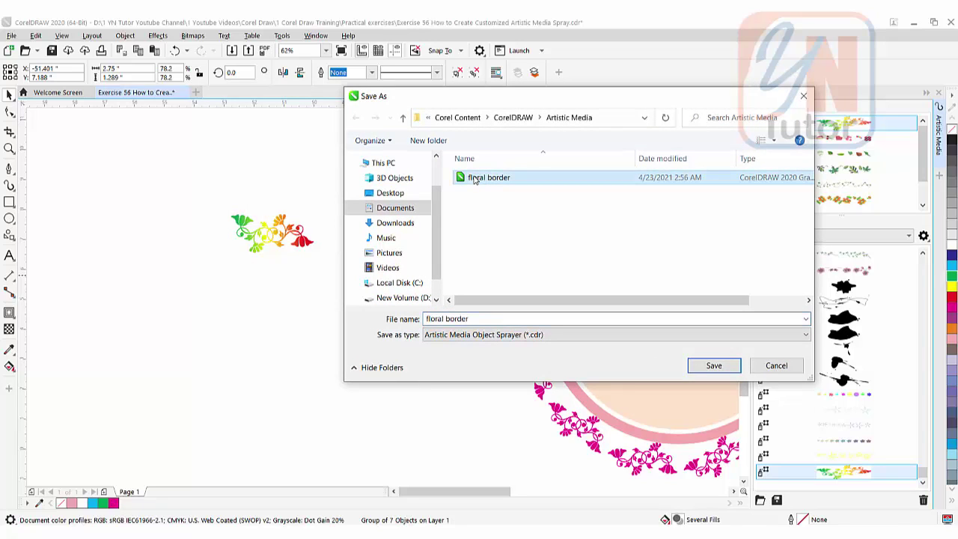
pyautogui.click(472, 319)
pyautogui.click(472, 318)
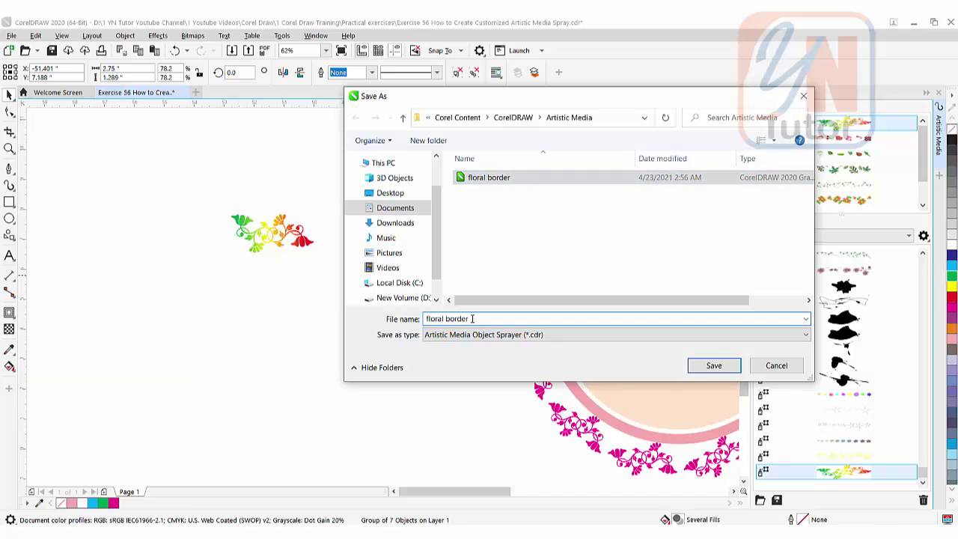
pyautogui.write('2')
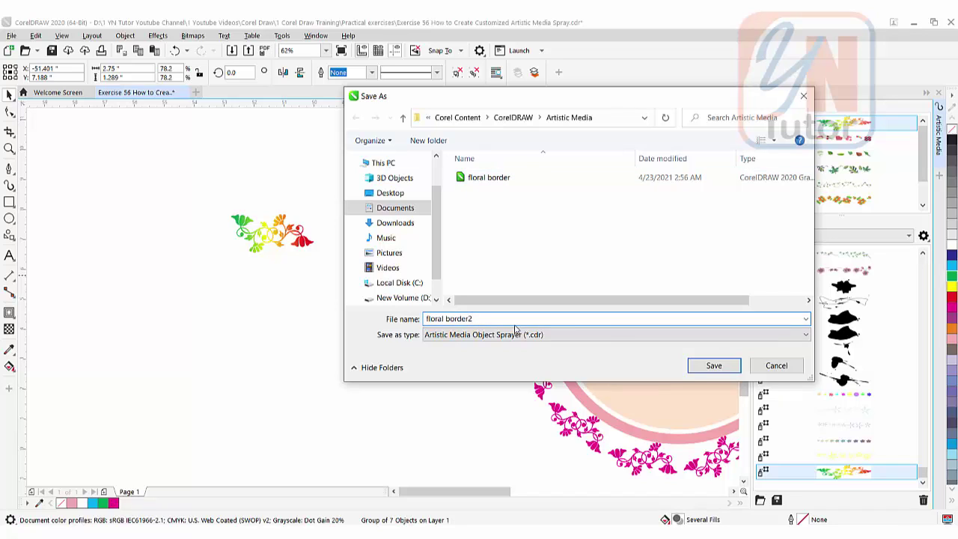
pyautogui.click(713, 367)
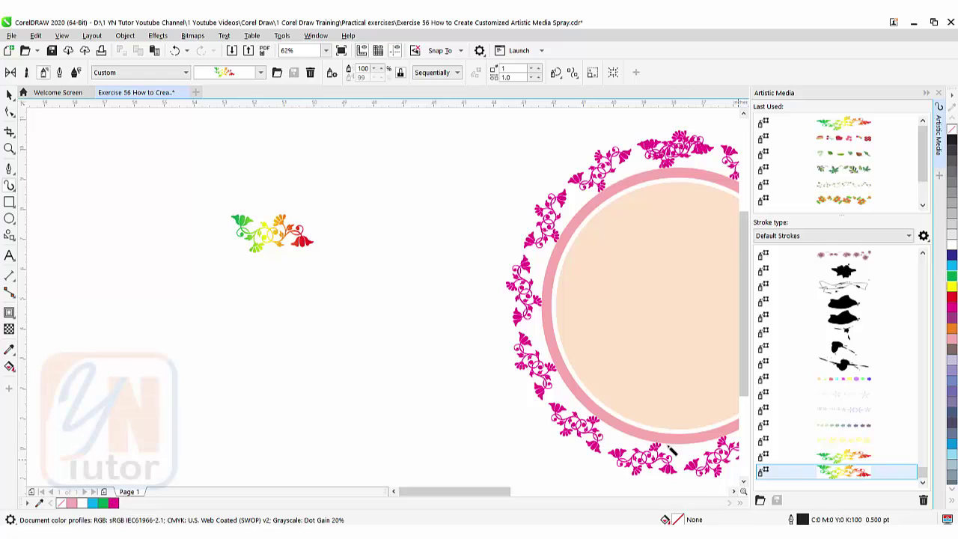
# Step: Draw a circle around the flower cluster and apply the floral border2 spray to it
pyautogui.click(9, 218)
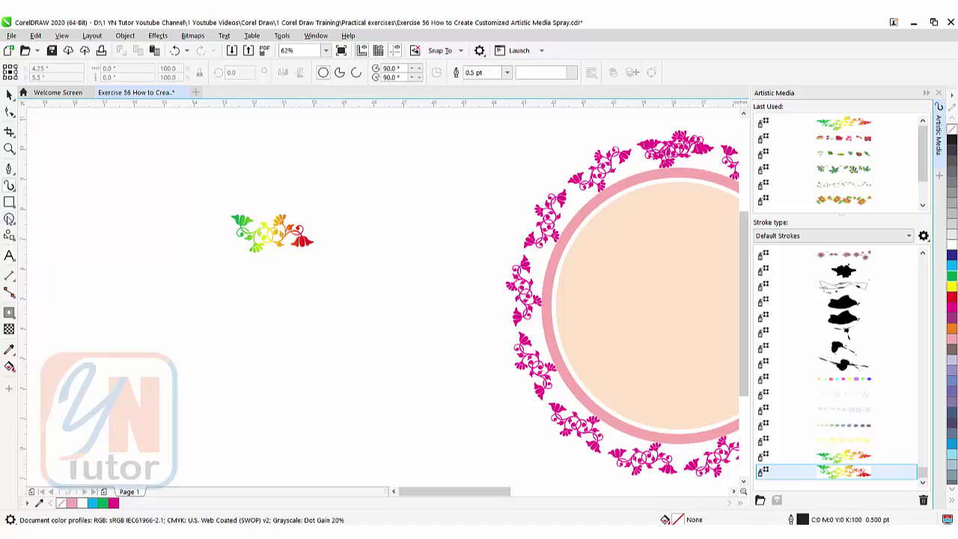
pyautogui.moveTo(177, 173); pyautogui.dragTo(450, 438)
pyautogui.click(9, 94)
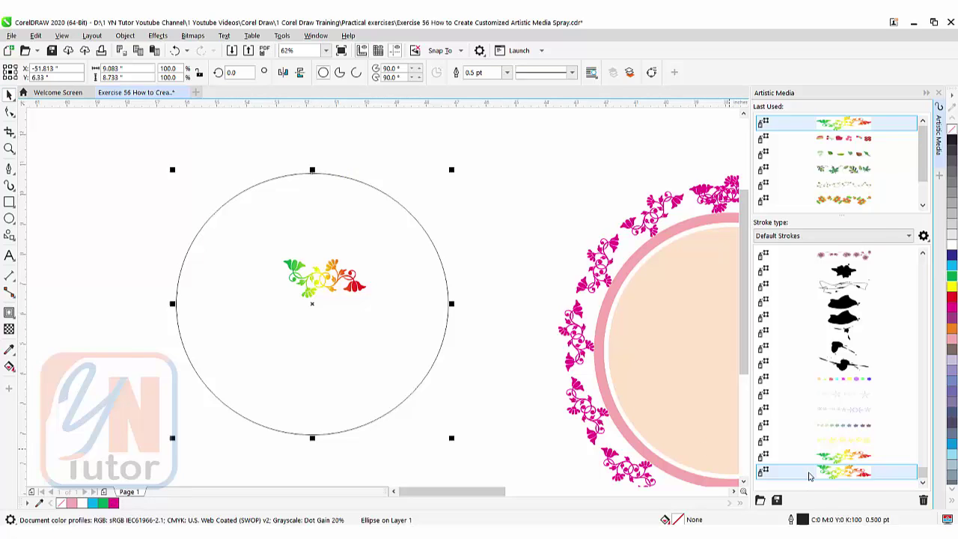
pyautogui.click(809, 474)
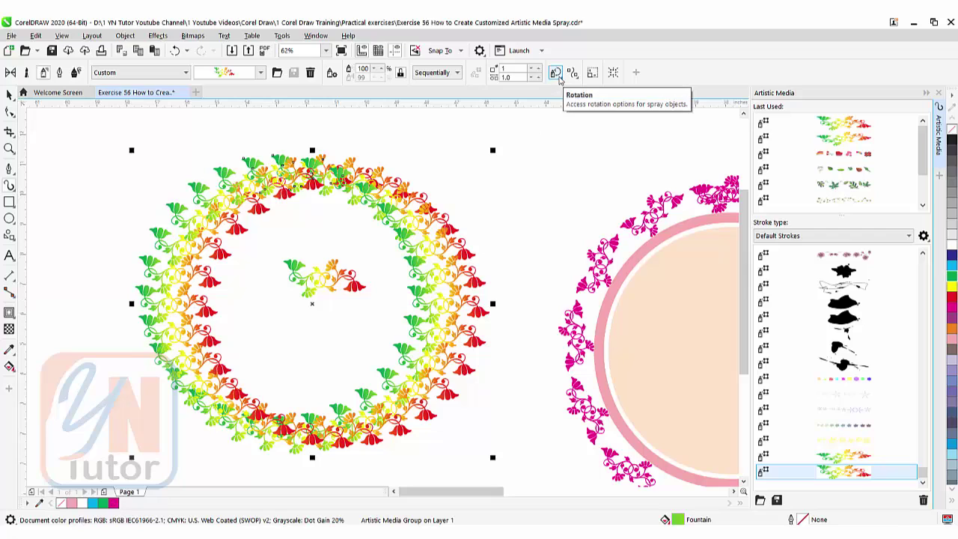
# Step: Set the spray rotation to Relative to Path and the spacing to 2.5
pyautogui.click(559, 76)
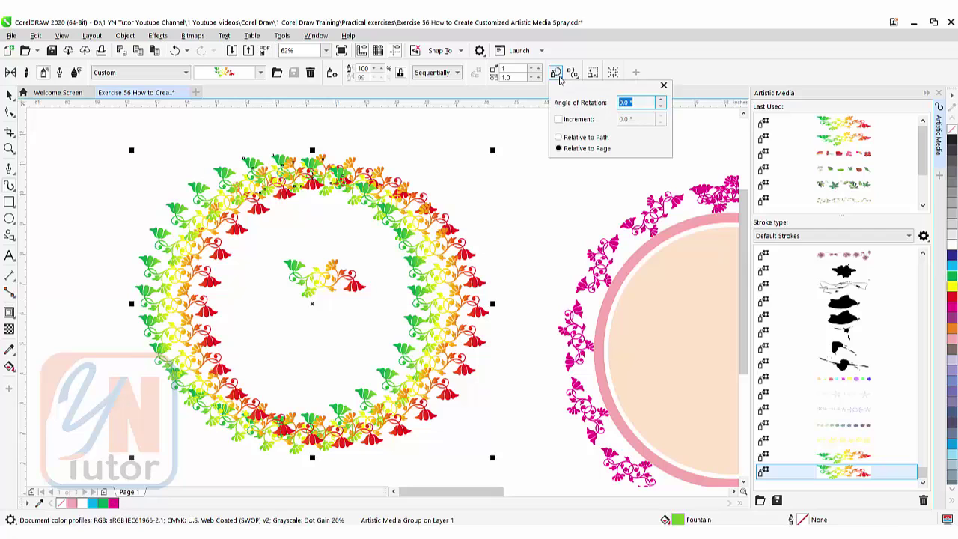
pyautogui.click(589, 139)
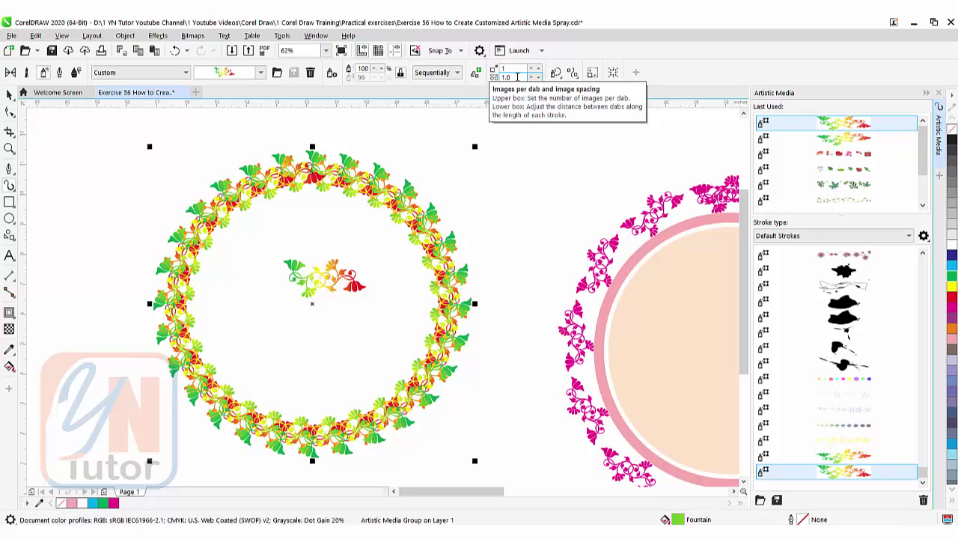
pyautogui.doubleClick(516, 77)
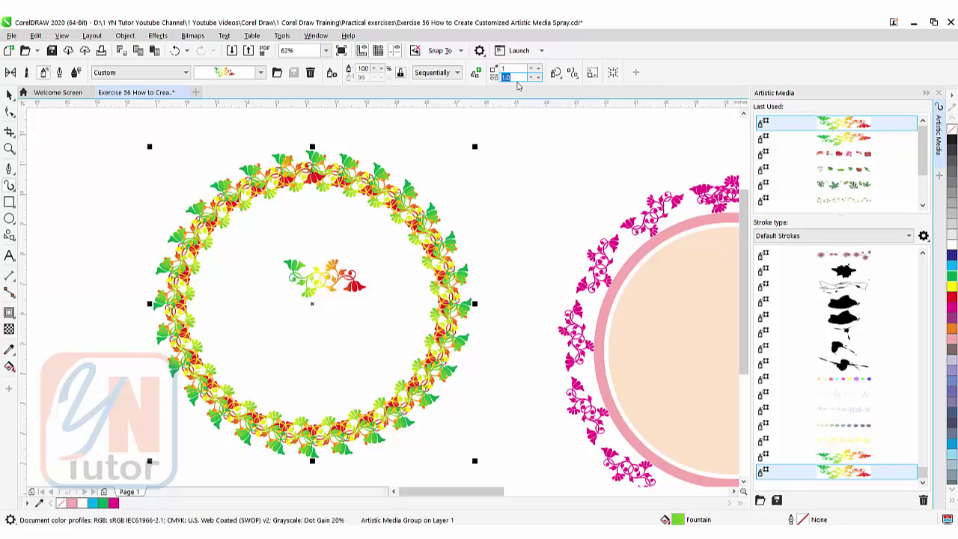
pyautogui.write('2')
pyautogui.press('Return')
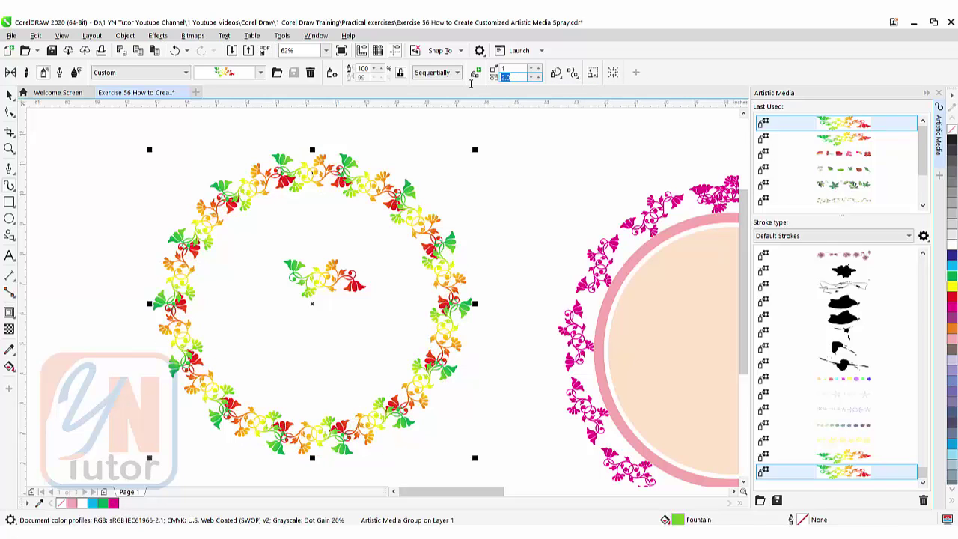
pyautogui.click(507, 77)
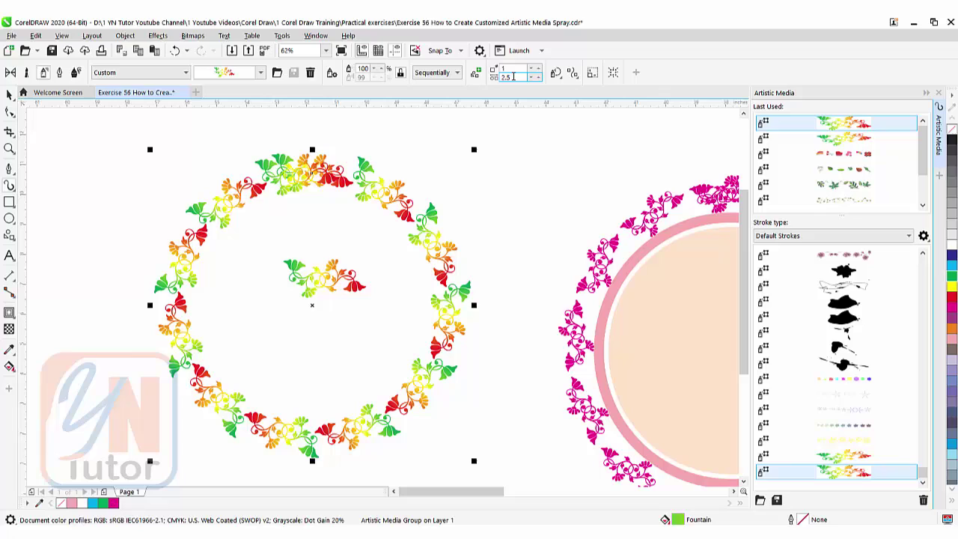
pyautogui.press('Return')
pyautogui.click(507, 77)
# Step: Set the sprayed flowers' size to 80%
pyautogui.doubleClick(360, 67)
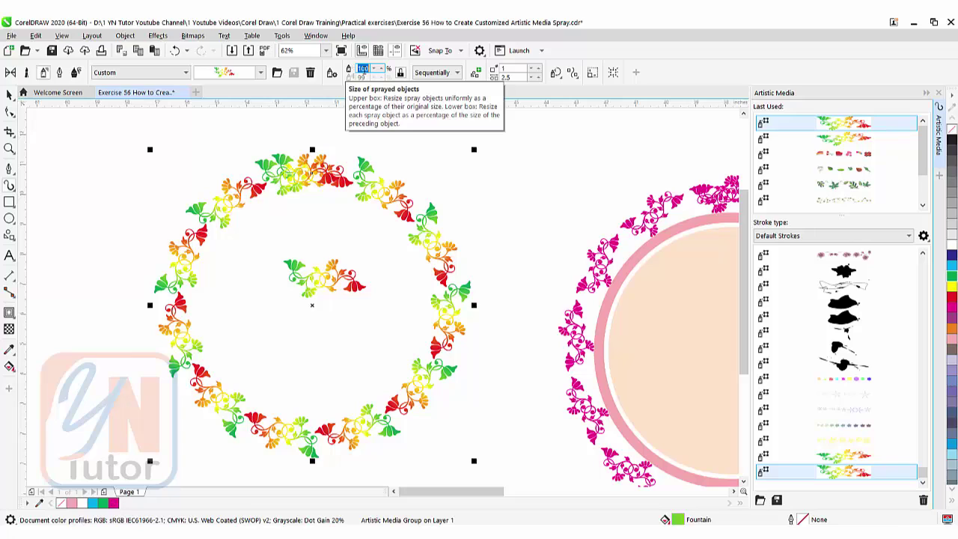
pyautogui.write('60')
pyautogui.press('Return')
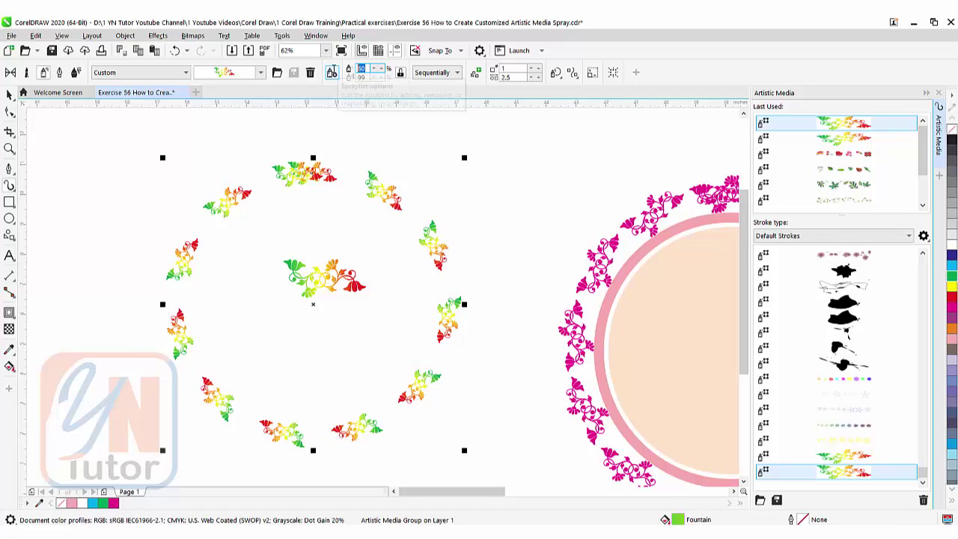
pyautogui.press('Return')
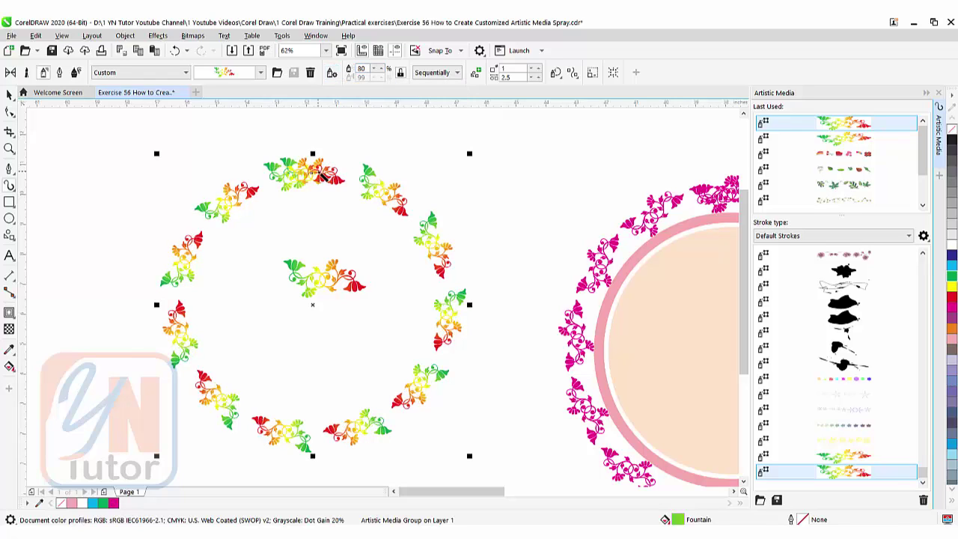
# Step: Delete the central gradient flower cluster, leaving only the floral ring
pyautogui.keyDown('ctrl'); pyautogui.click(471, 299); pyautogui.keyUp('ctrl')
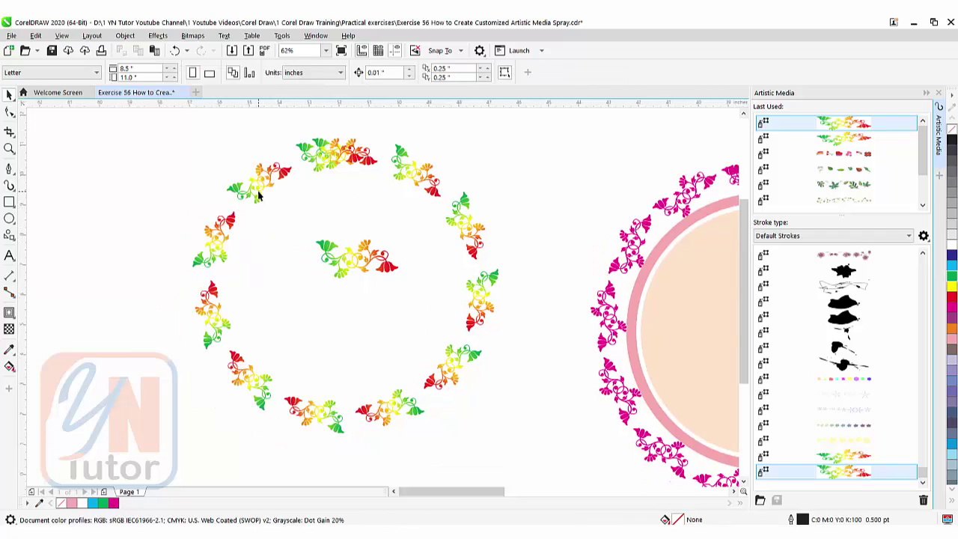
pyautogui.click(260, 192)
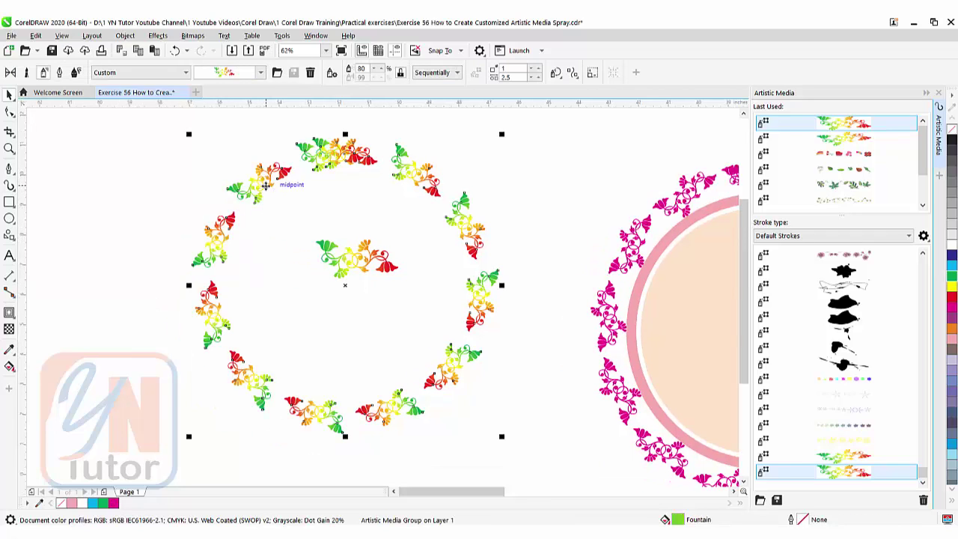
pyautogui.click(353, 270)
pyautogui.press('Delete')
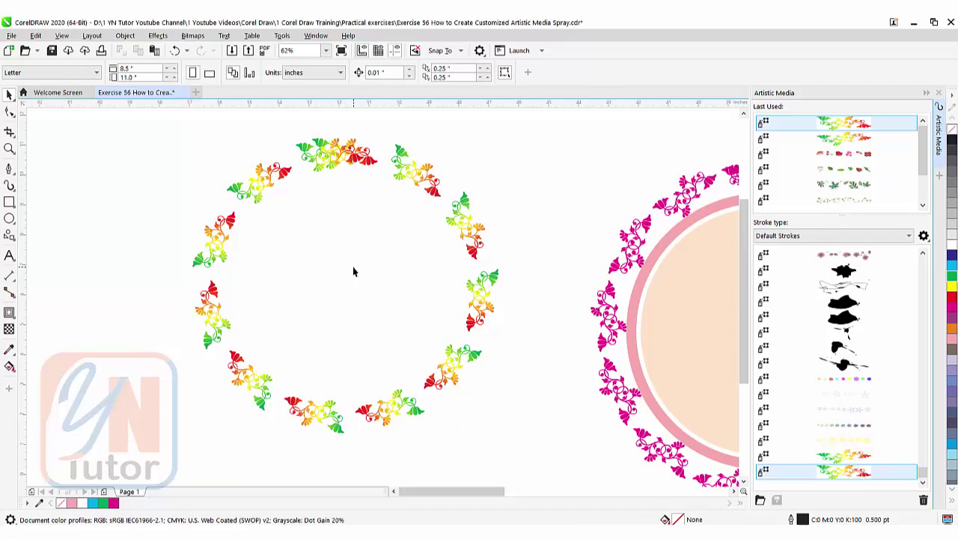
pyautogui.click(270, 190)
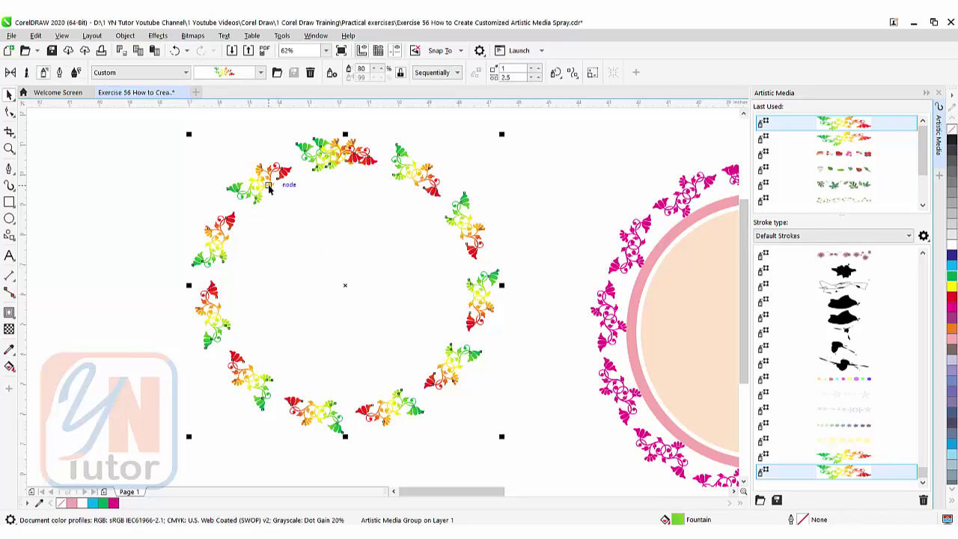
# Step: Break the spray apart, shrink the circle path to 86.6% and give it a 24 pt outline
pyautogui.click(137, 38)
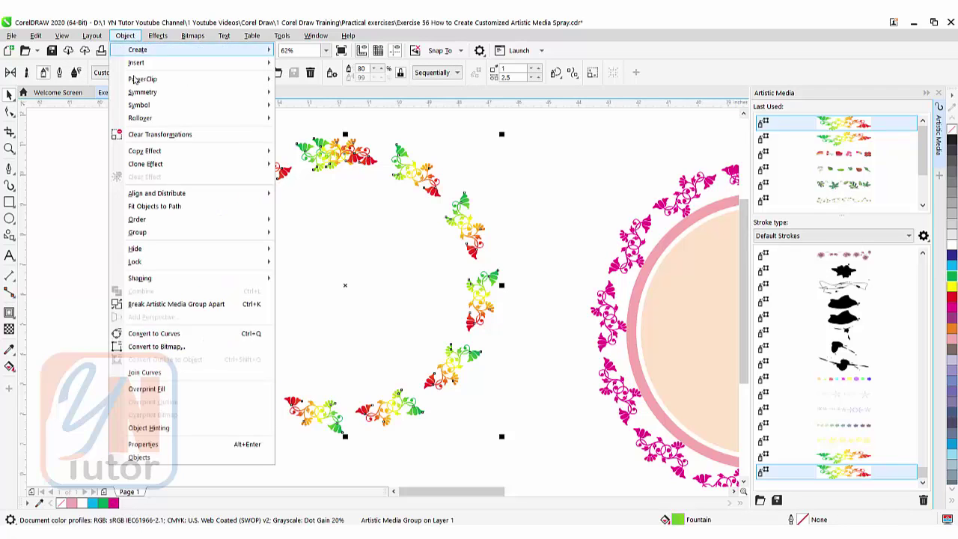
pyautogui.click(177, 304)
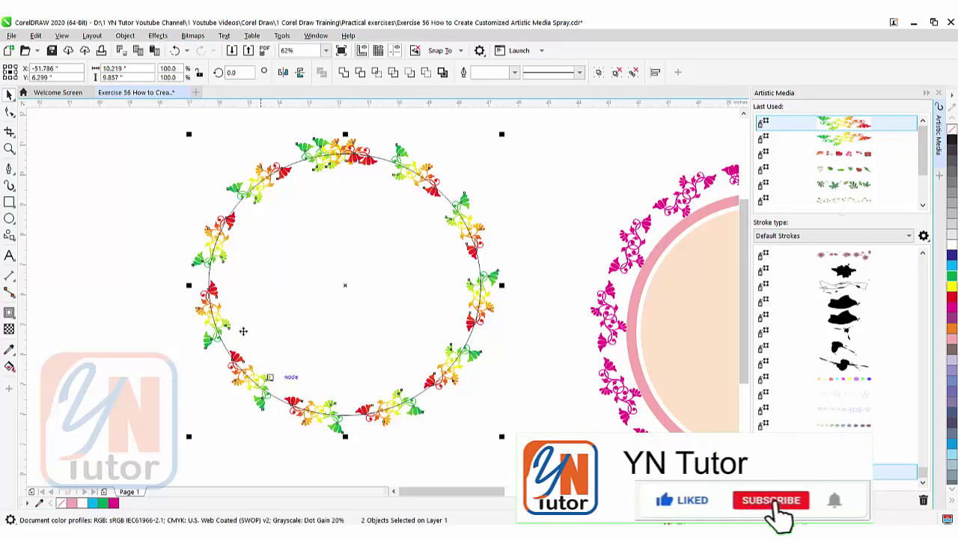
pyautogui.click(149, 249)
pyautogui.click(235, 204)
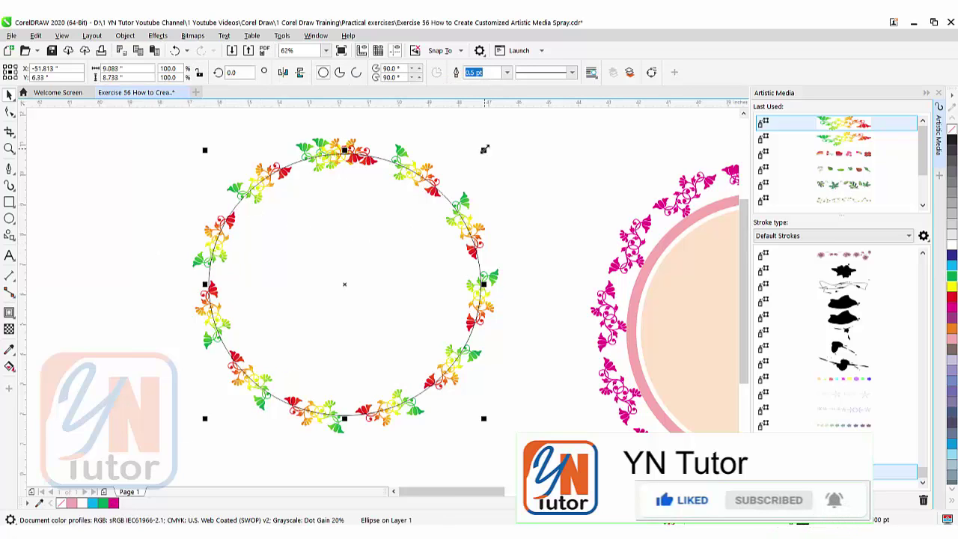
pyautogui.moveTo(485, 150); pyautogui.dragTo(476, 166)
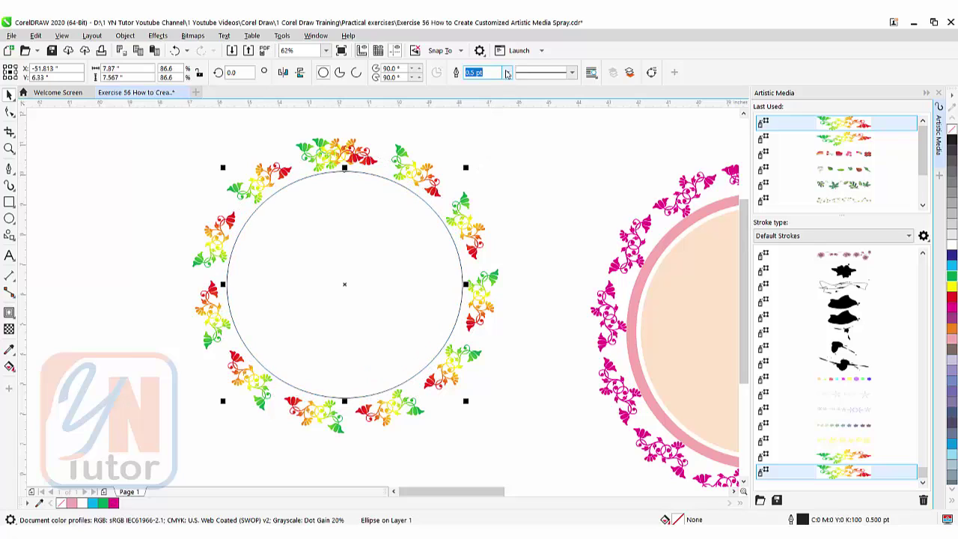
pyautogui.click(507, 72)
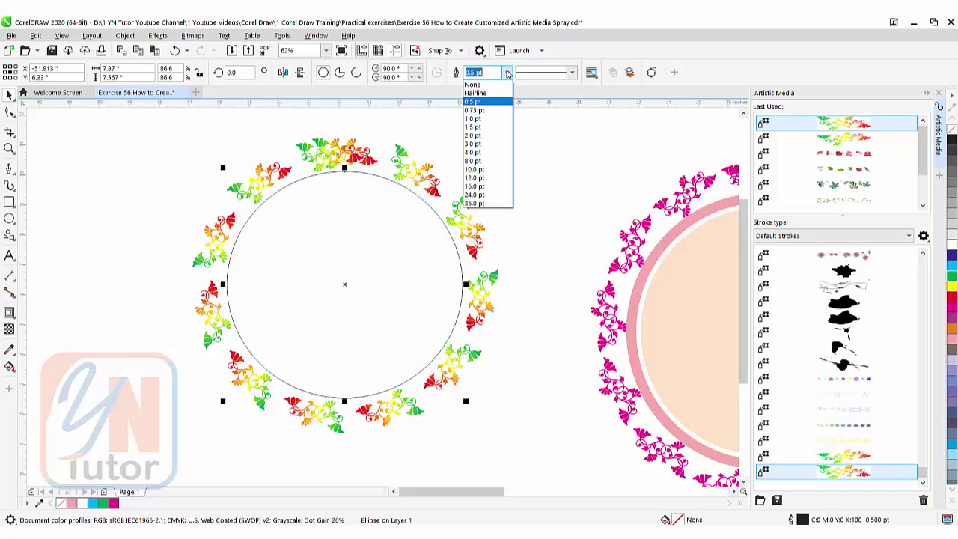
pyautogui.click(480, 194)
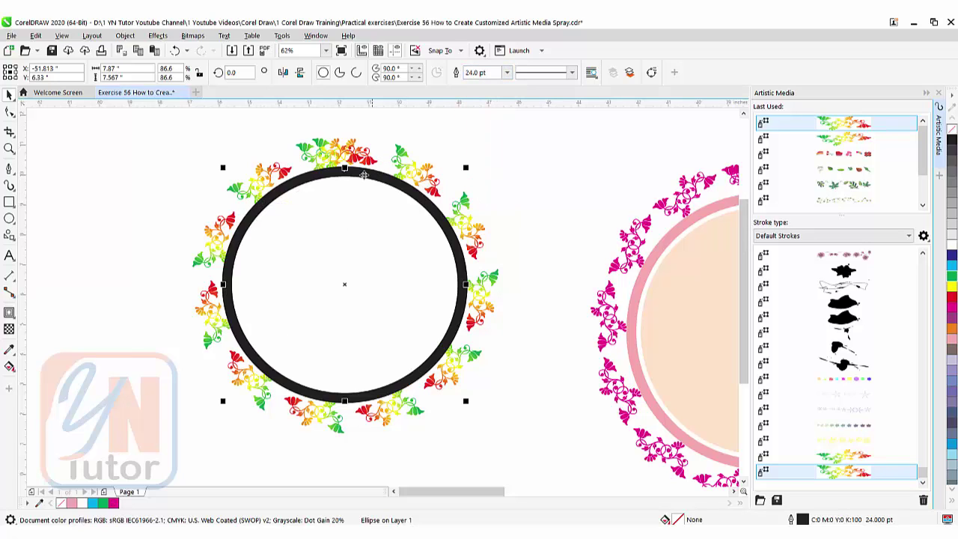
# Step: Make the ring's outline pink and add a 75.2% inner copy with pale peach fill and no outline
pyautogui.rightClick(953, 340)
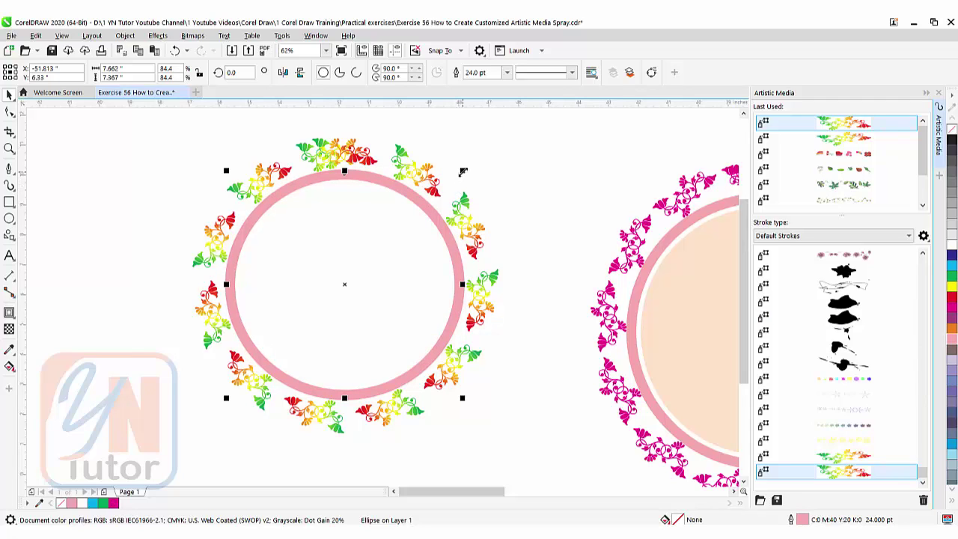
pyautogui.moveTo(463, 173); pyautogui.dragTo(450, 184)
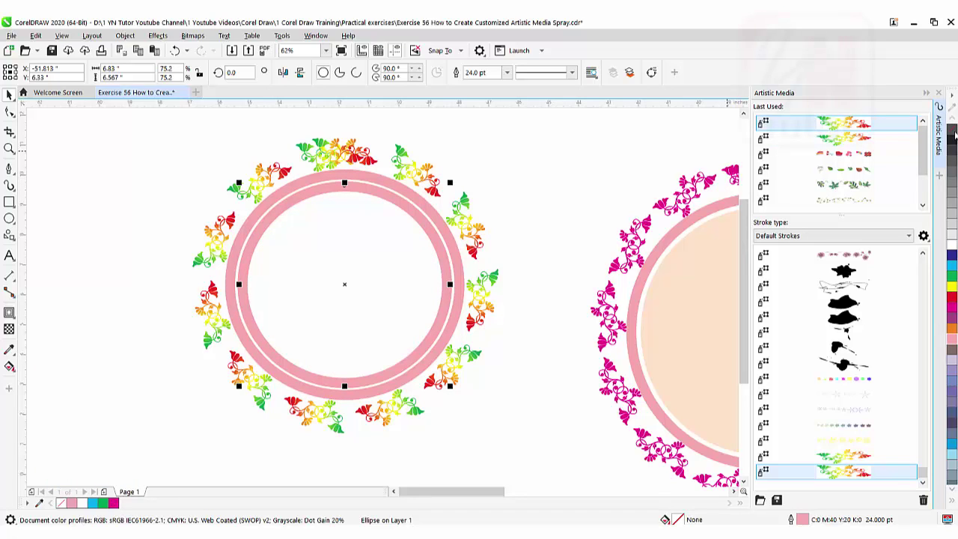
pyautogui.rightClick(953, 131)
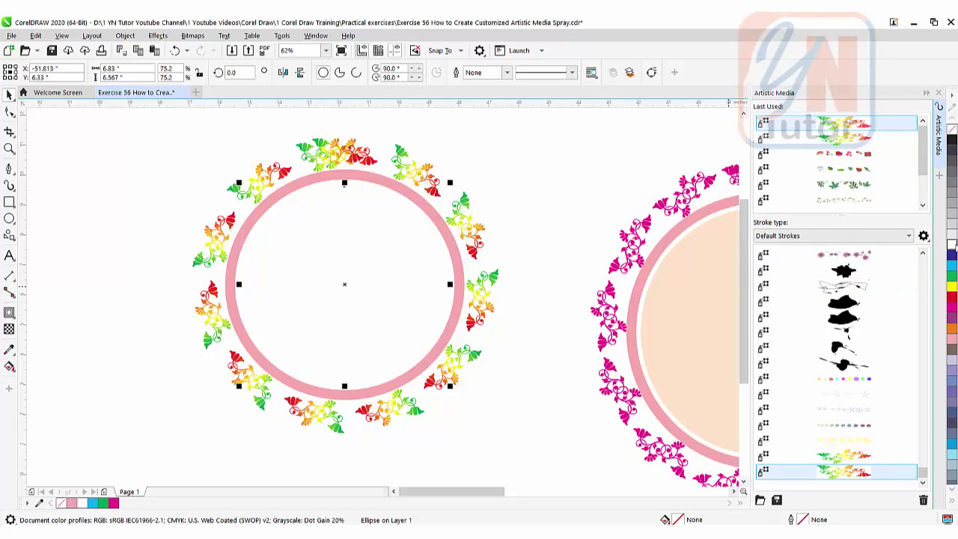
pyautogui.click(953, 247)
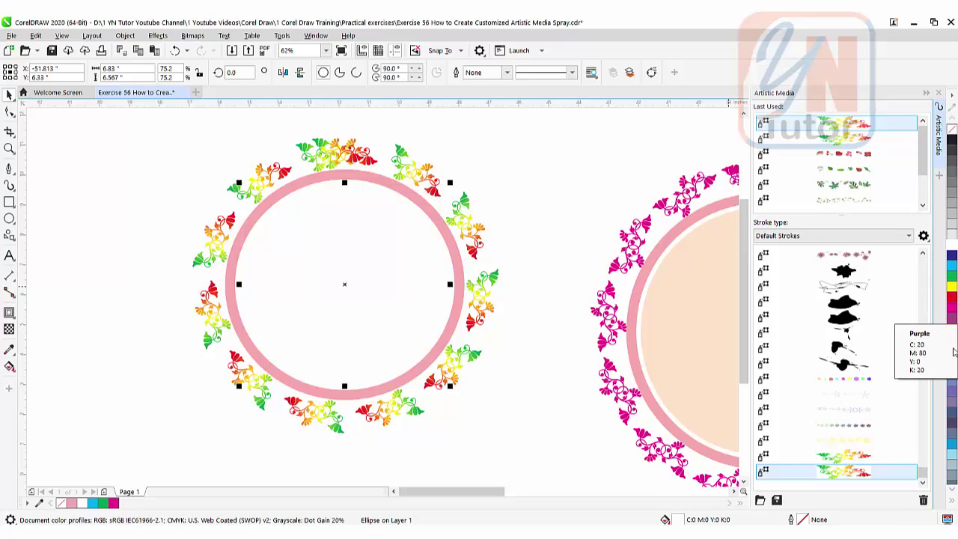
pyautogui.click(953, 334)
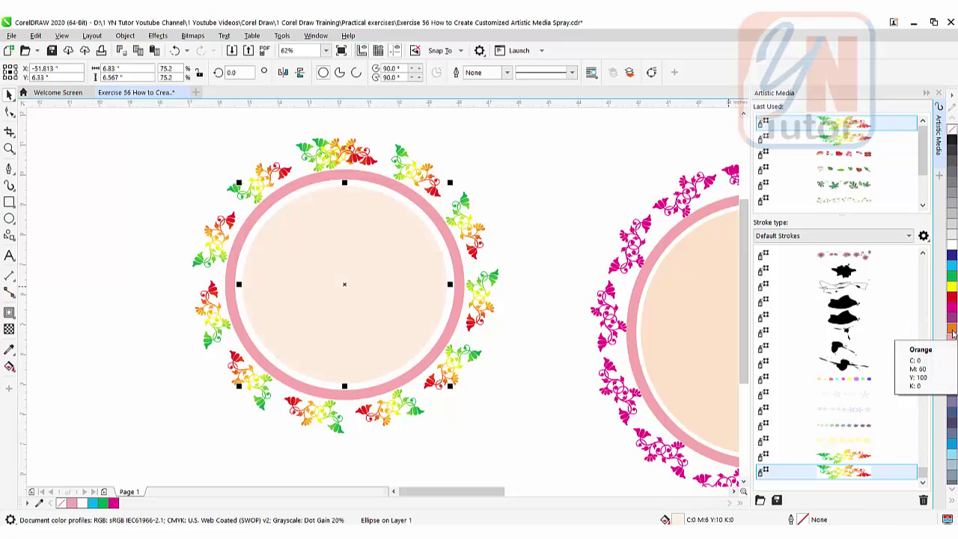
pyautogui.keyDown('ctrl'); pyautogui.click(952, 334); pyautogui.keyUp('ctrl')
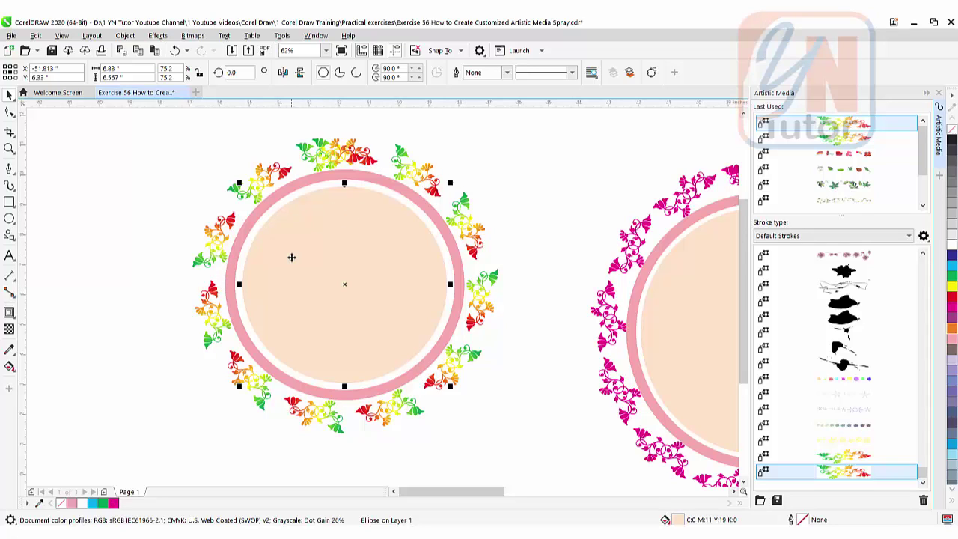
pyautogui.moveTo(291, 258); pyautogui.dragTo(582, 273)
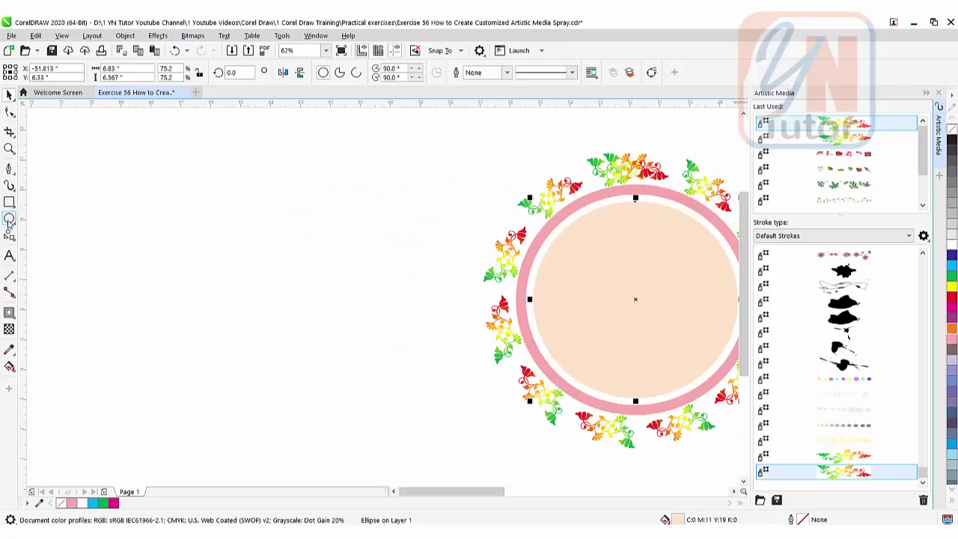
# Step: Draw a wide 12.7 by 6.9 inch ellipse and nudge it slightly left, clear of the pink circle
pyautogui.click(9, 219)
pyautogui.moveTo(83, 204); pyautogui.dragTo(465, 410)
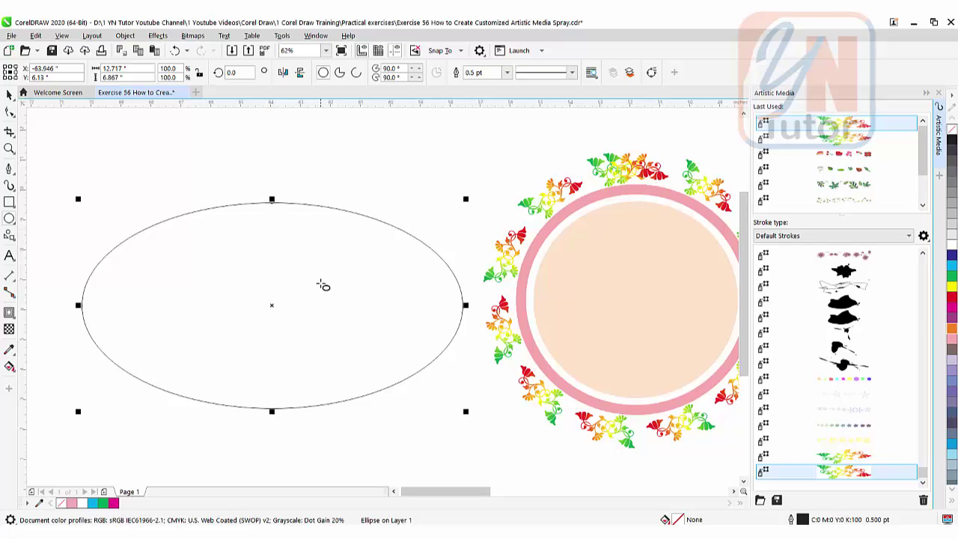
pyautogui.hotkey('ctrl', 'z')
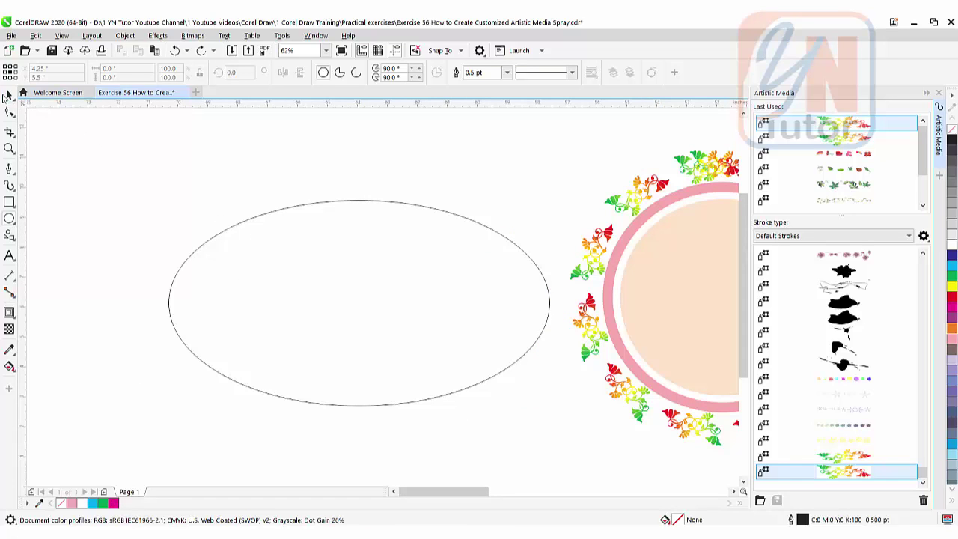
pyautogui.click(9, 95)
pyautogui.click(368, 261)
pyautogui.moveTo(359, 257); pyautogui.dragTo(318, 253)
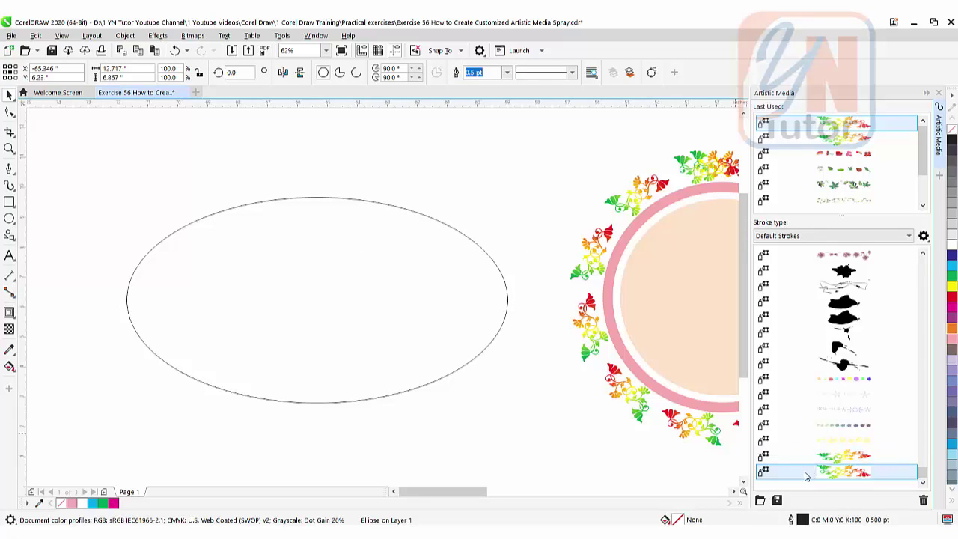
# Step: Apply the flower spray to the oval with its flowers rotated relative to the path
pyautogui.click(806, 473)
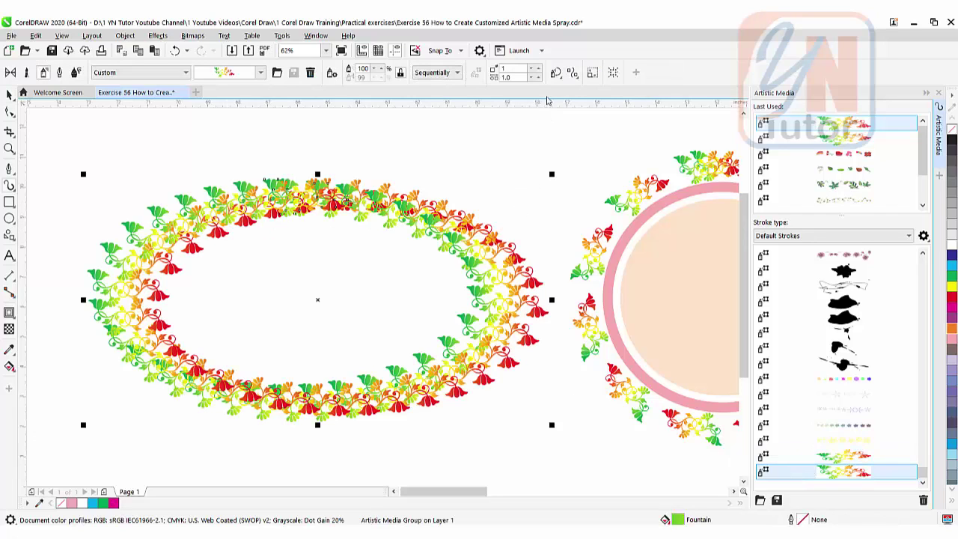
pyautogui.click(555, 77)
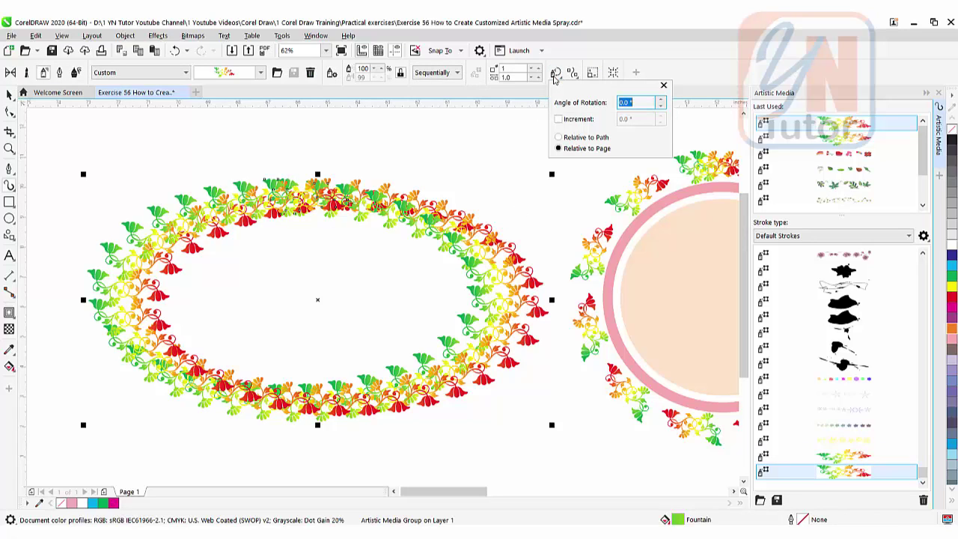
pyautogui.click(558, 137)
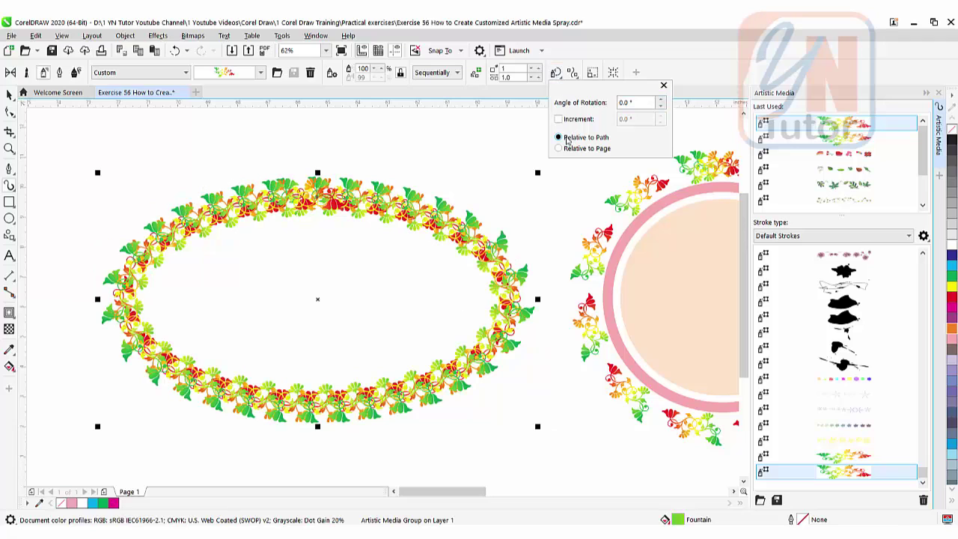
# Step: Shrink the spray flowers to 80% size and widen their spacing to 2.3
pyautogui.click(364, 68)
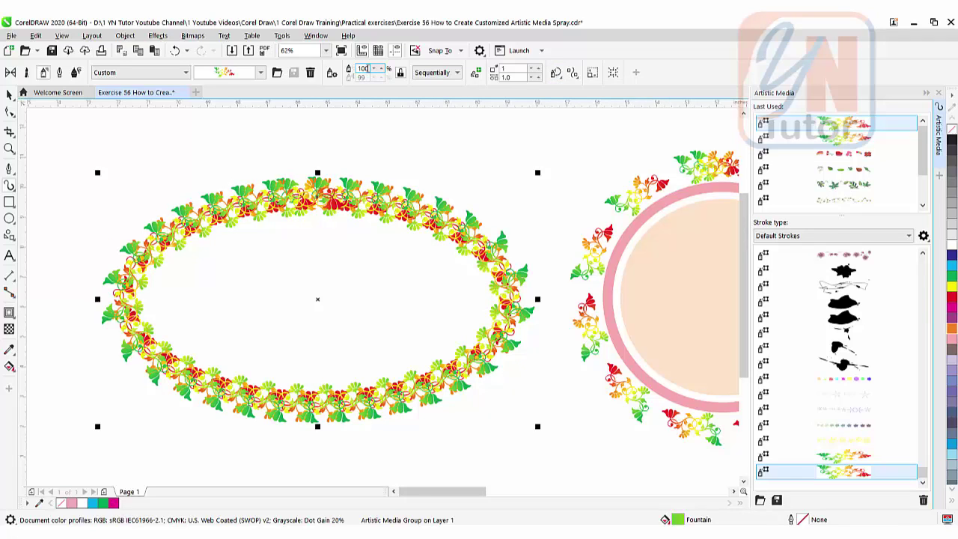
pyautogui.press('BackSpace')
pyautogui.press('BackSpace')
pyautogui.press('BackSpace')
pyautogui.write('80')
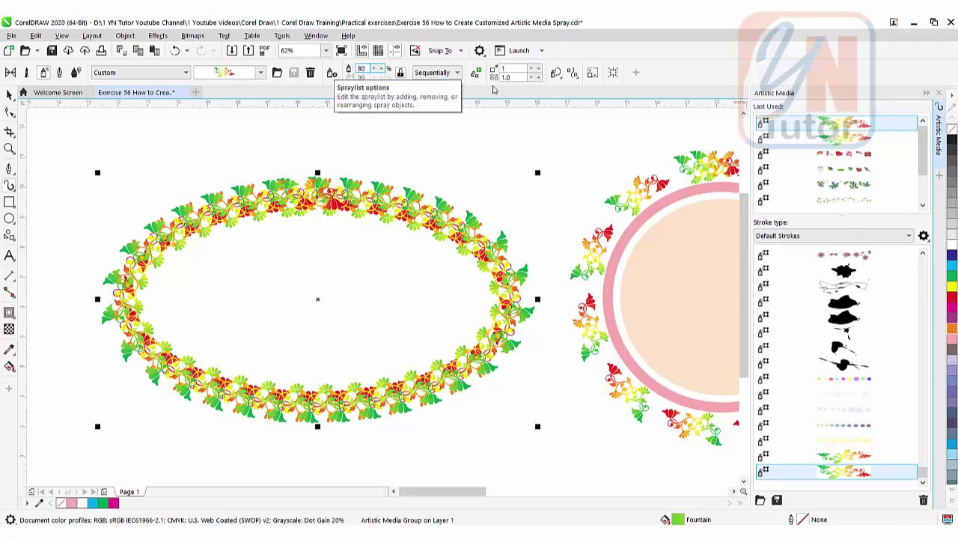
pyautogui.press('Return')
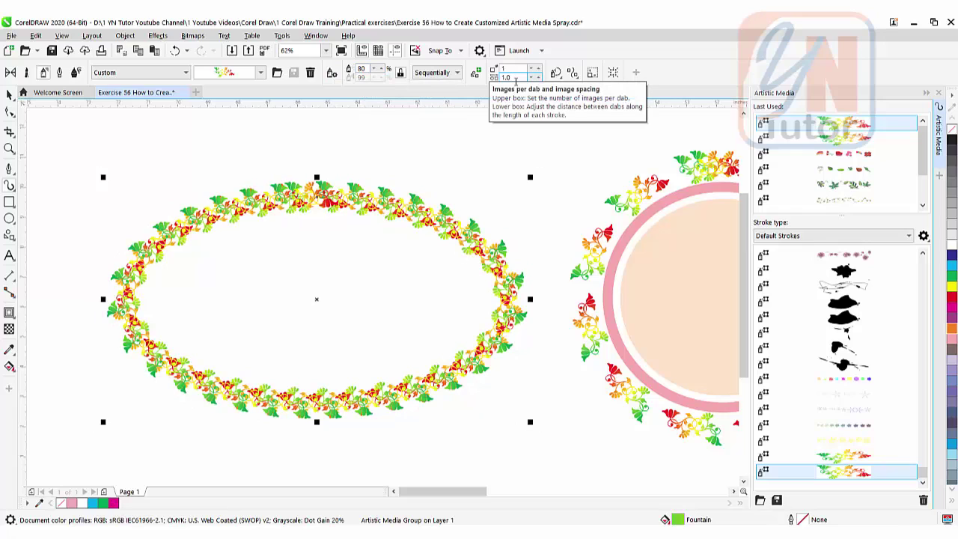
pyautogui.doubleClick(515, 78)
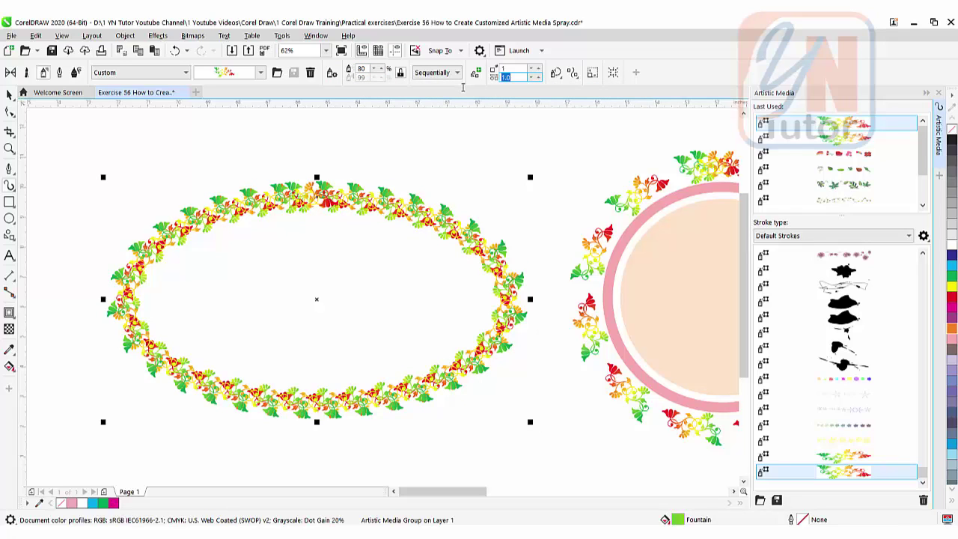
pyautogui.write('2.5')
pyautogui.press('Return')
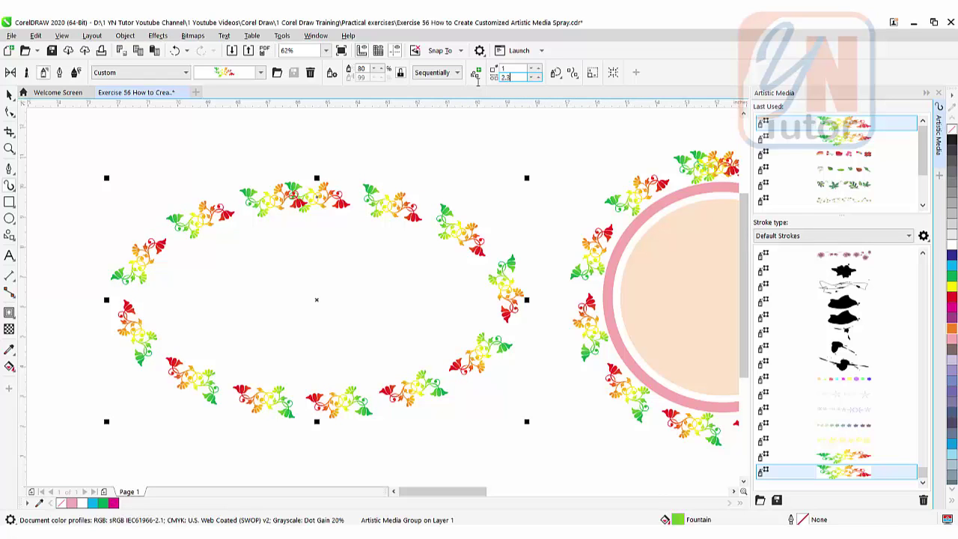
pyautogui.press('Return')
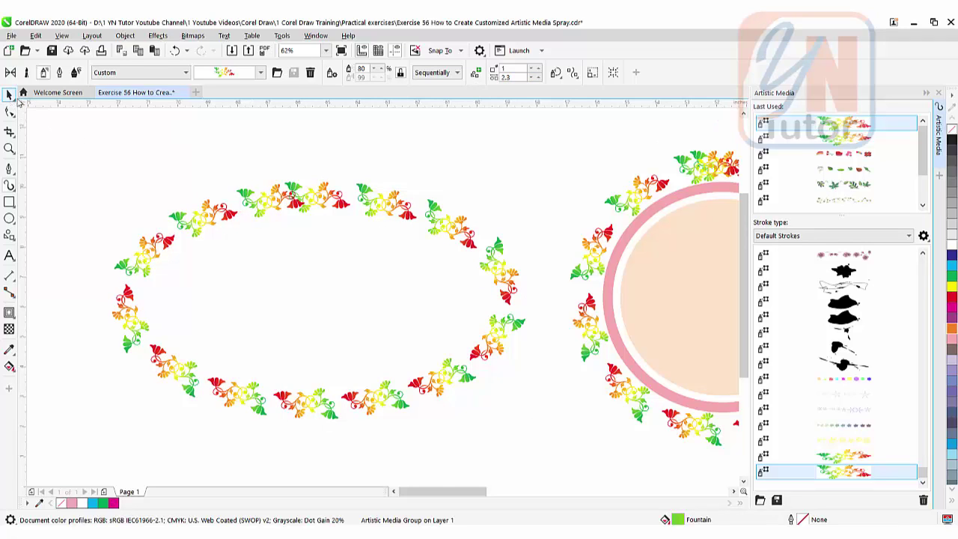
# Step: Break the artistic media group apart, then trial-resize the oval path and undo the change
pyautogui.click(10, 95)
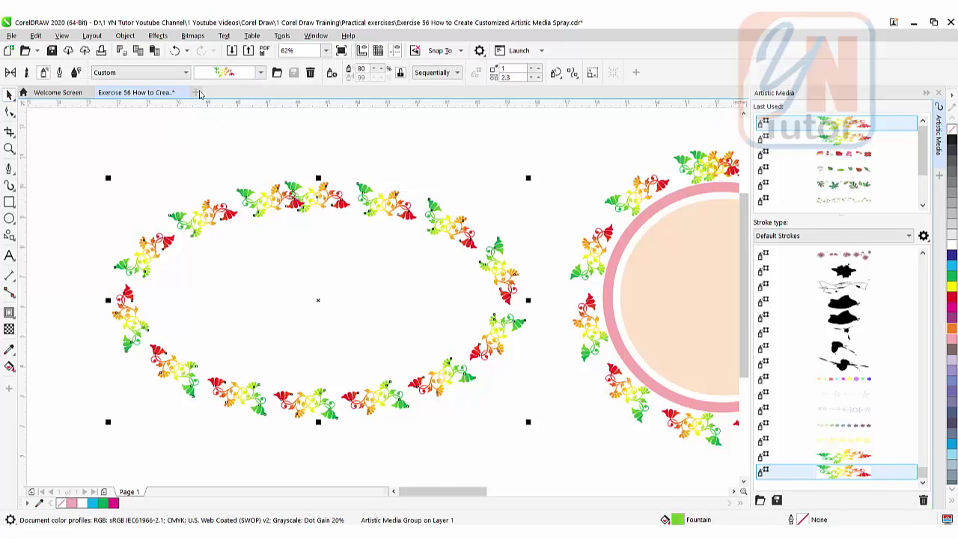
pyautogui.click(125, 36)
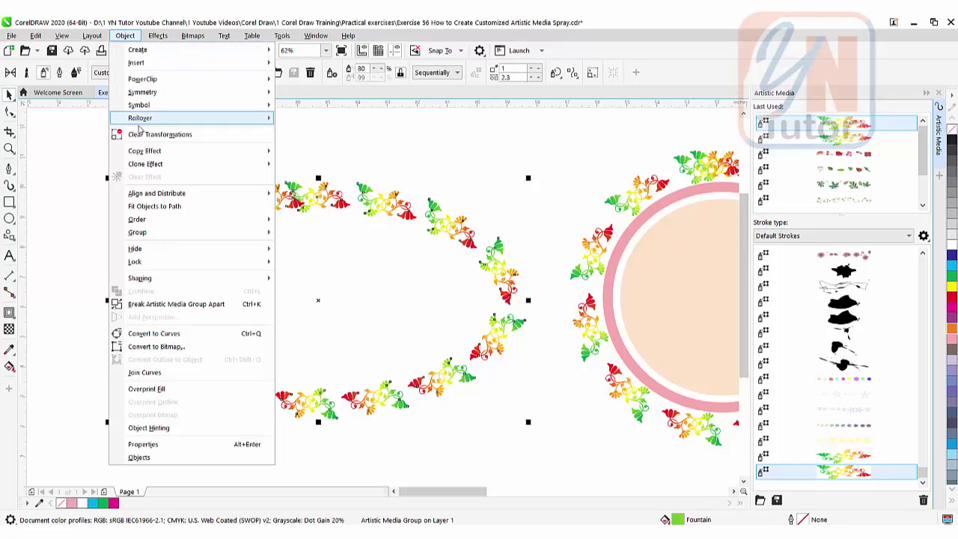
pyautogui.click(182, 304)
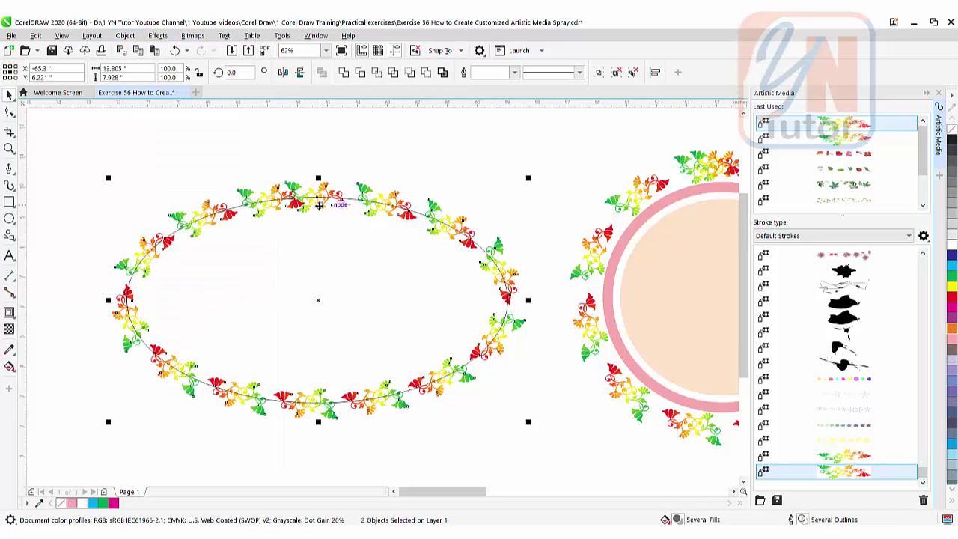
pyautogui.click(430, 155)
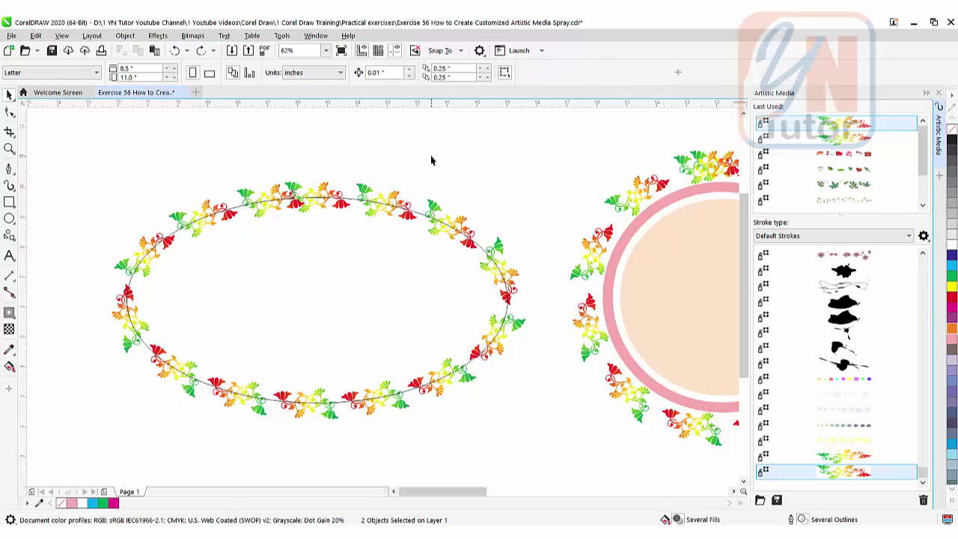
pyautogui.click(421, 216)
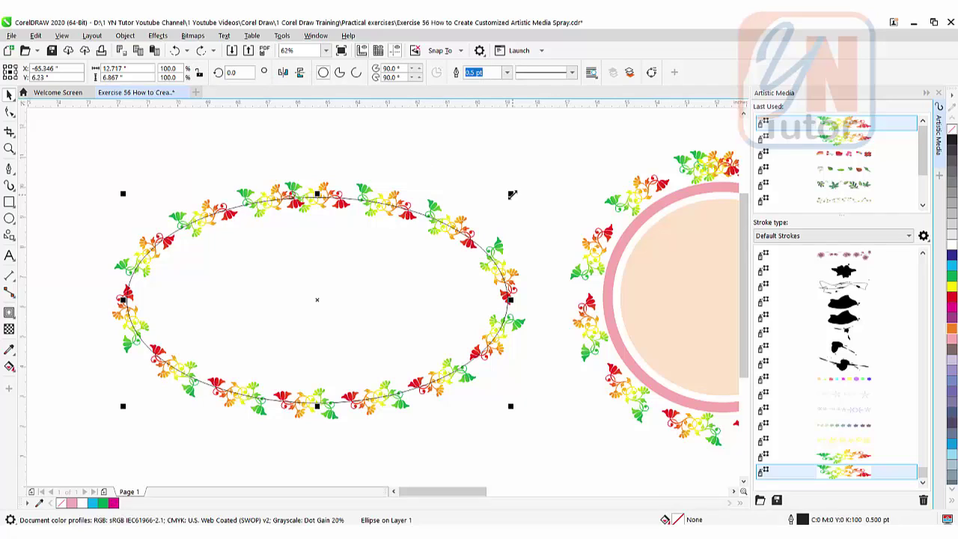
pyautogui.moveTo(512, 194); pyautogui.dragTo(484, 219)
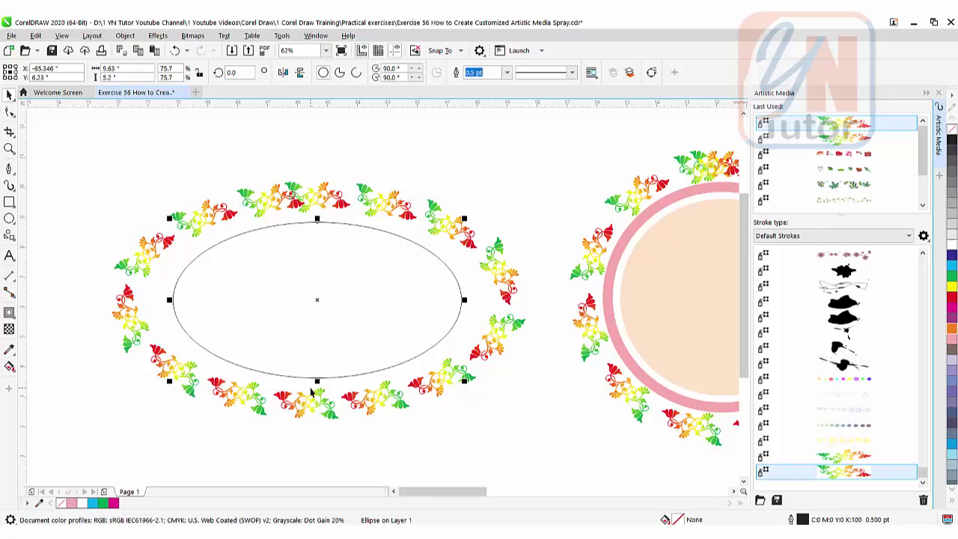
pyautogui.hotkey('ctrl', 'z')
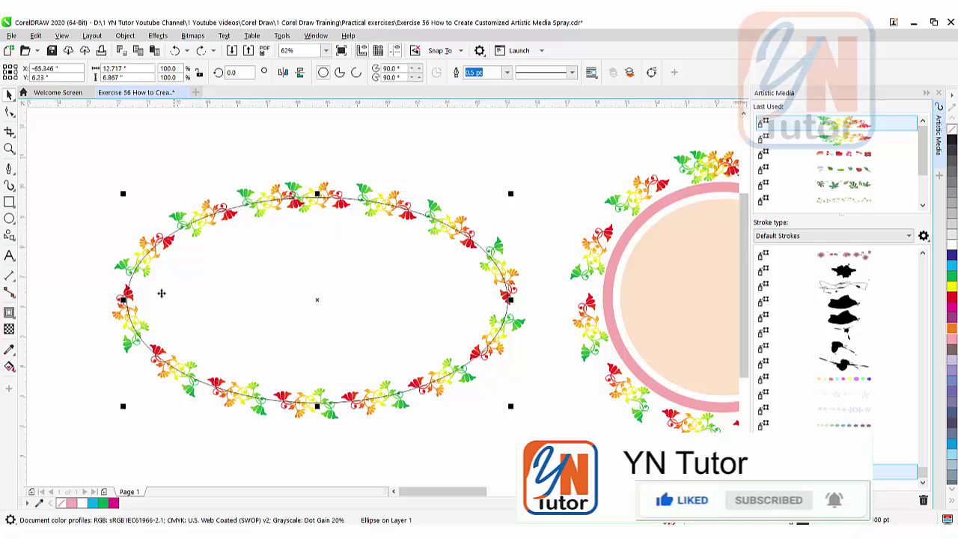
# Step: Create a contour 0.7 inch inward from the oval path
pyautogui.click(10, 314)
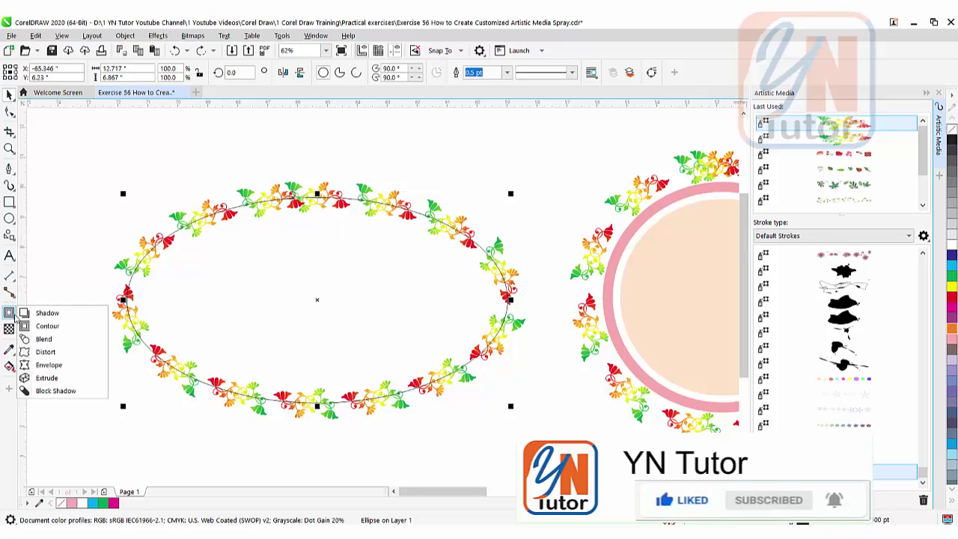
pyautogui.click(45, 327)
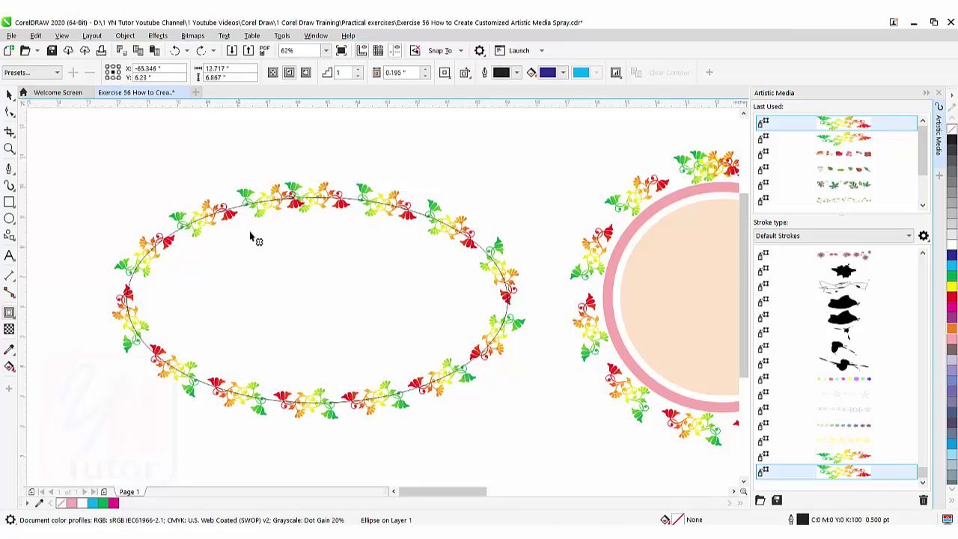
pyautogui.moveTo(307, 201); pyautogui.dragTo(313, 223)
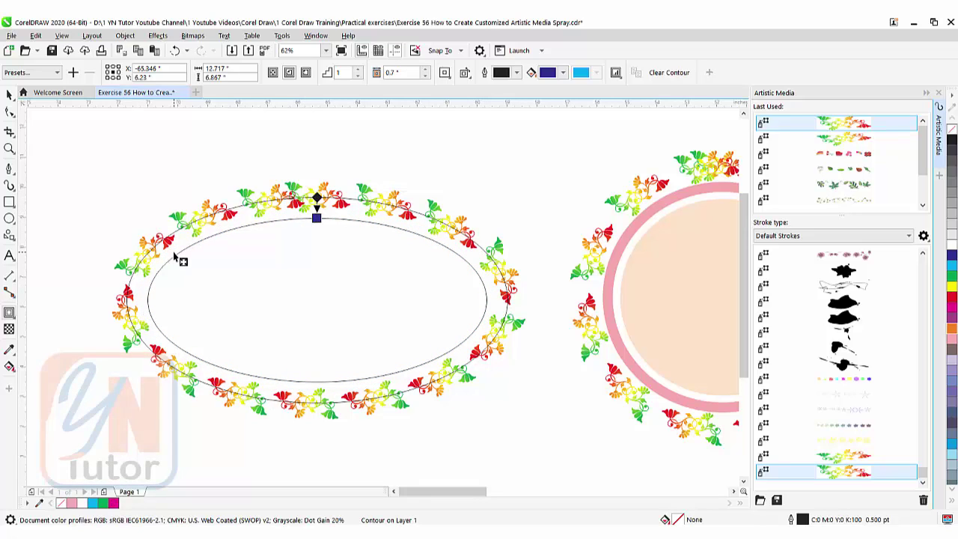
# Step: Break the contour apart and select the inner 11.317 by 5.467 inch oval
pyautogui.click(125, 36)
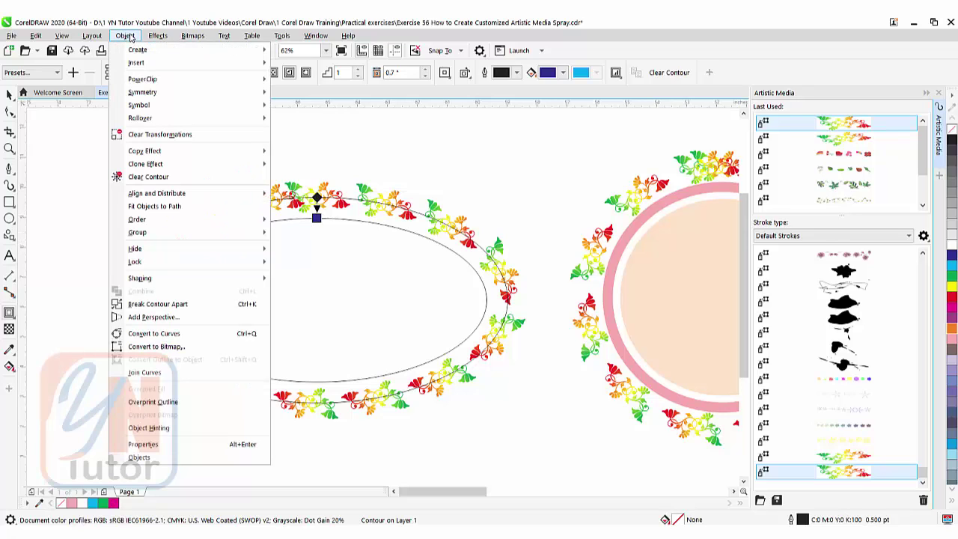
pyautogui.click(183, 304)
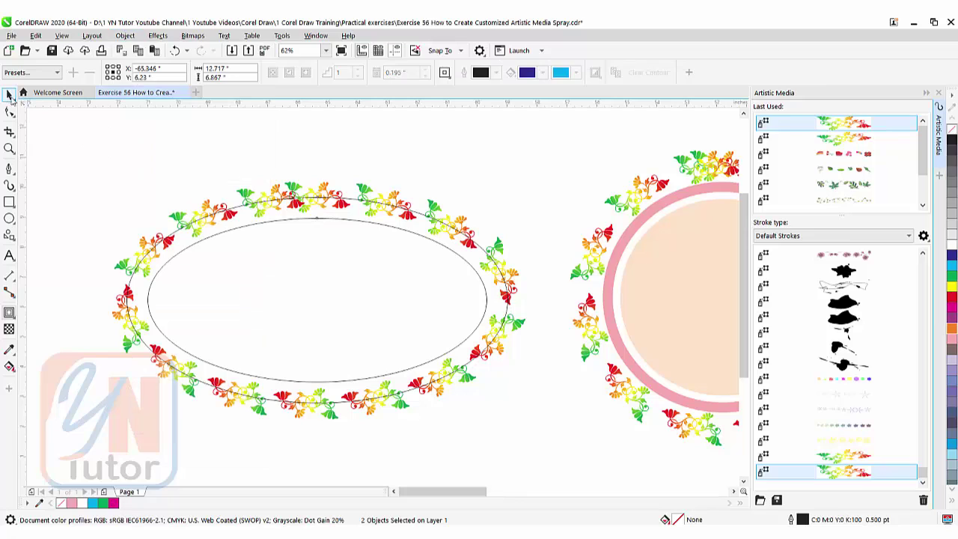
pyautogui.click(9, 94)
pyautogui.click(213, 182)
pyautogui.click(238, 211)
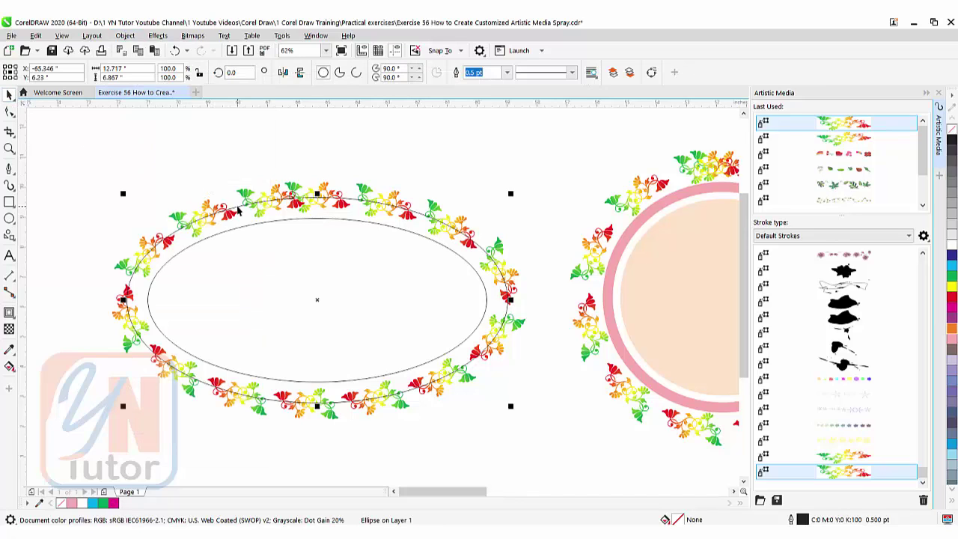
pyautogui.click(257, 229)
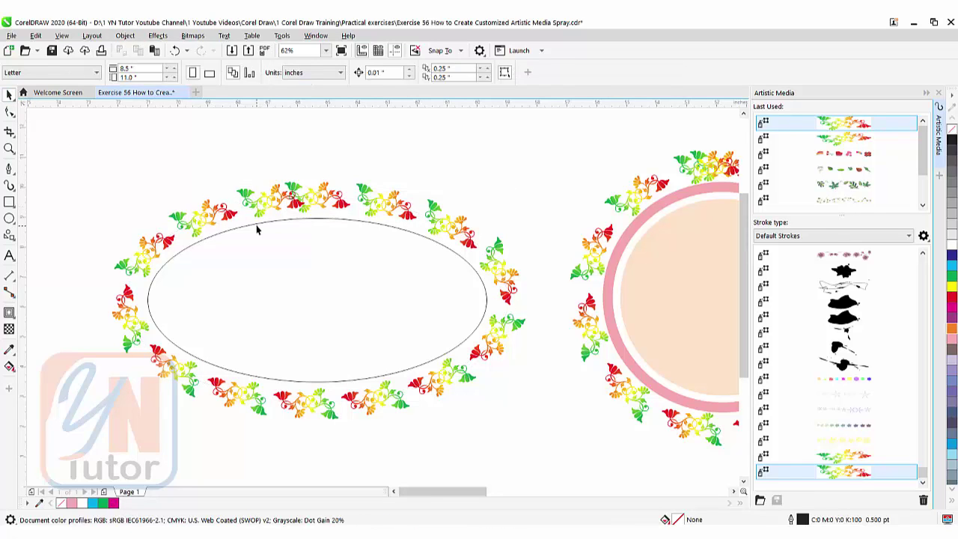
pyautogui.click(256, 220)
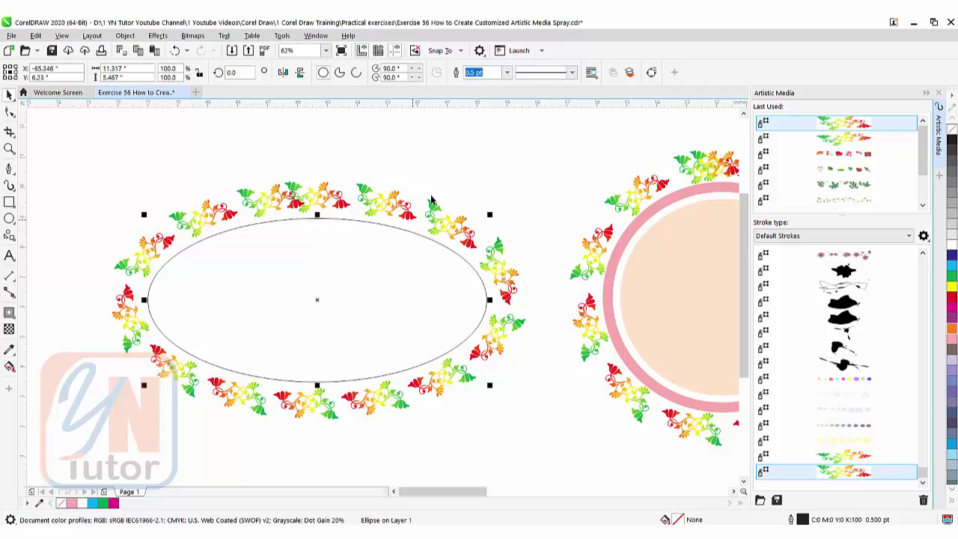
# Step: Give the inner oval a 16 pt outline tinted pale salmon (C0 M27 Y27 K0)
pyautogui.click(507, 72)
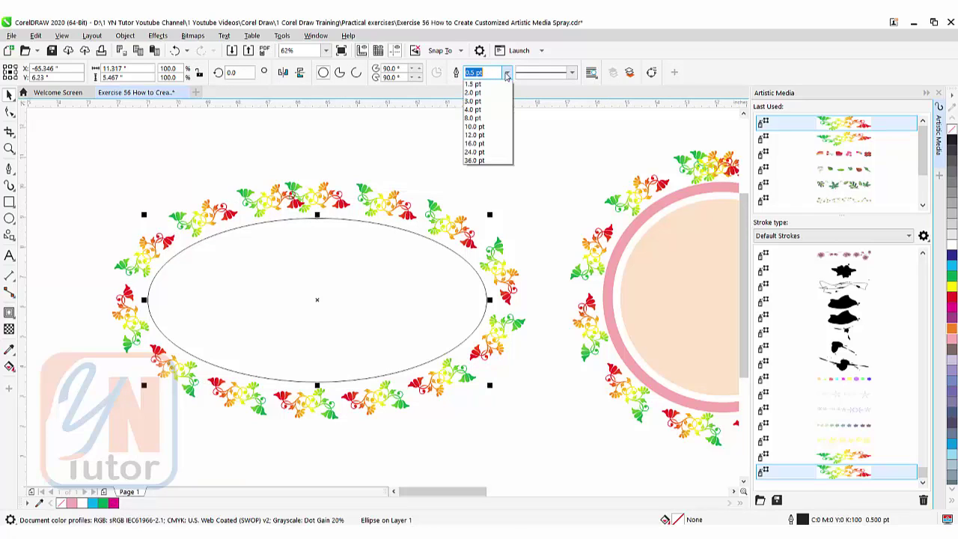
pyautogui.click(480, 187)
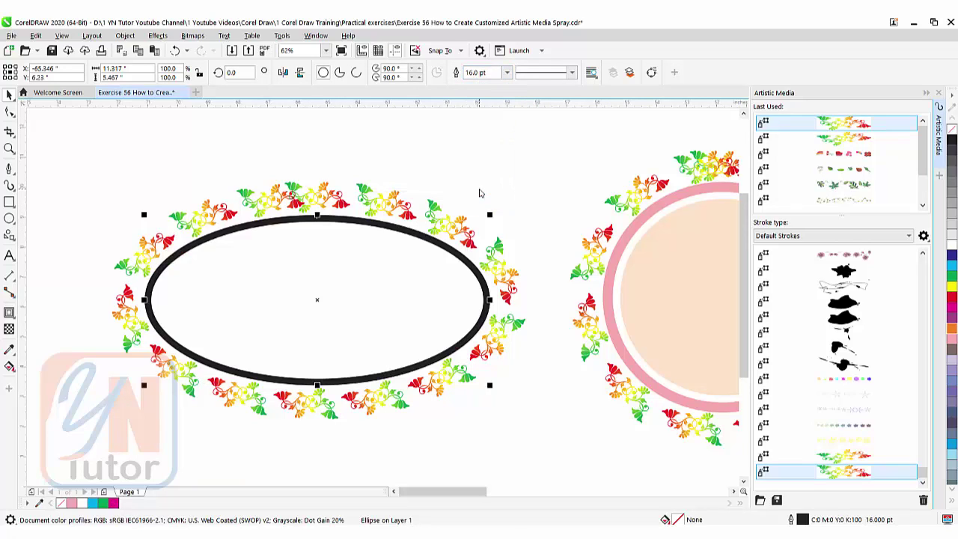
pyautogui.keyDown('ctrl'); pyautogui.rightClick(953, 314); pyautogui.keyUp('ctrl')
pyautogui.keyDown('ctrl'); pyautogui.rightClick(953, 314); pyautogui.keyUp('ctrl')
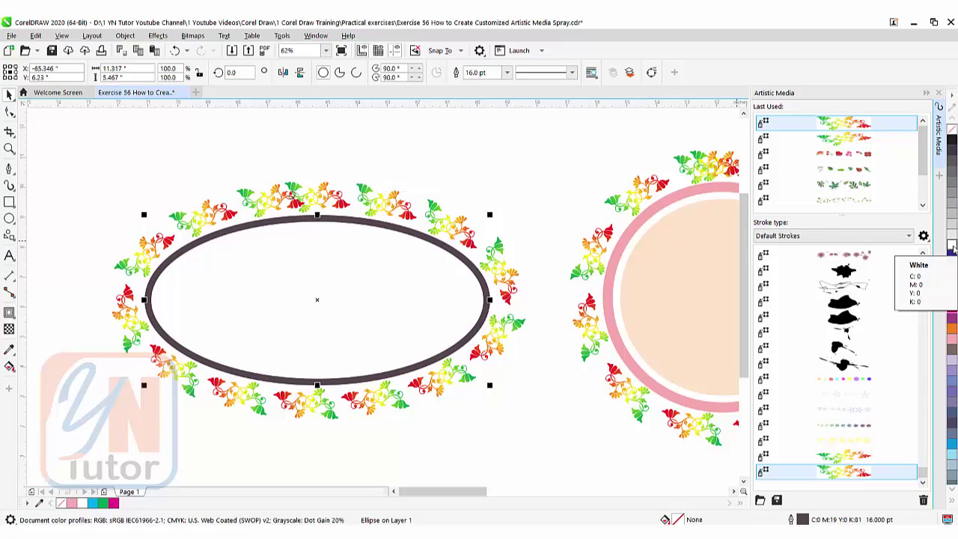
pyautogui.rightClick(953, 249)
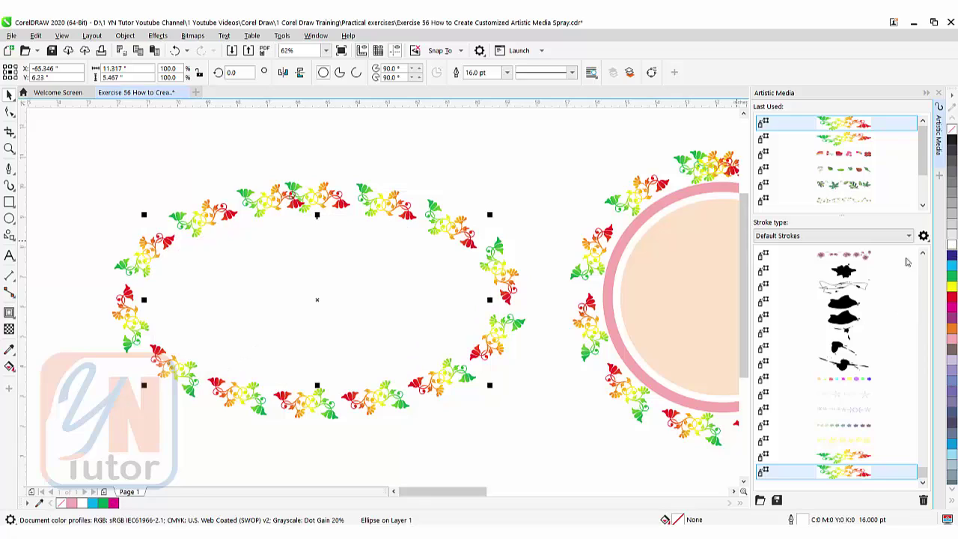
pyautogui.keyDown('ctrl'); pyautogui.rightClick(953, 299); pyautogui.keyUp('ctrl')
pyautogui.keyDown('ctrl'); pyautogui.rightClick(953, 299); pyautogui.keyUp('ctrl')
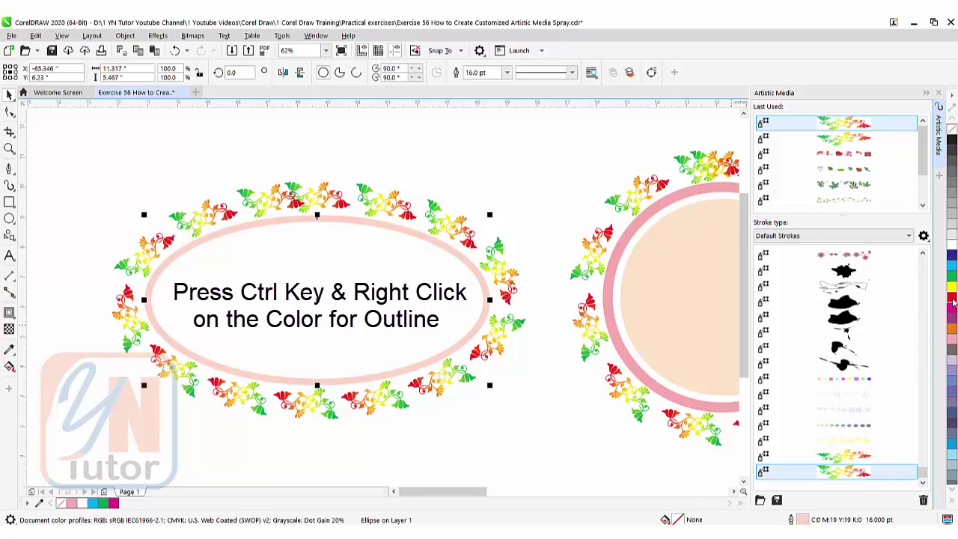
pyautogui.keyDown('ctrl'); pyautogui.rightClick(953, 300); pyautogui.keyUp('ctrl')
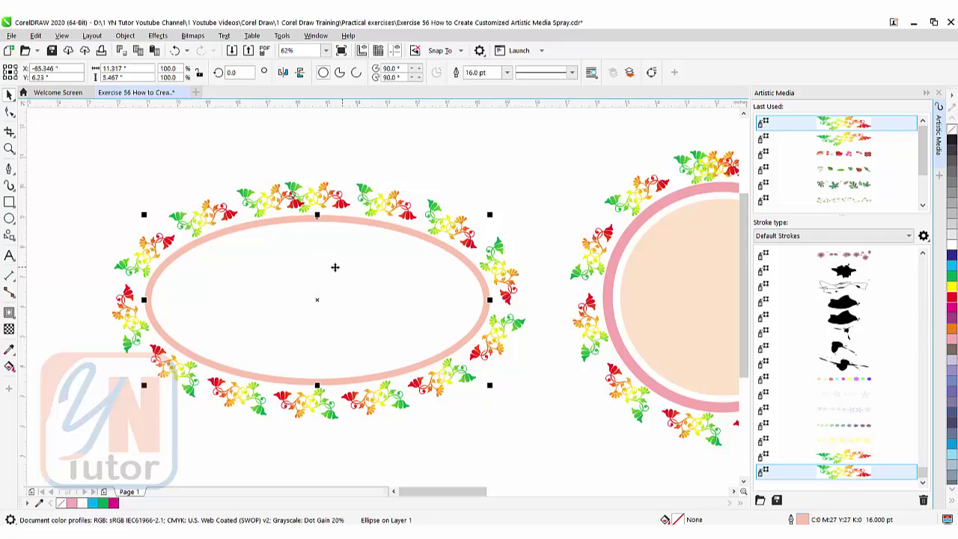
# Step: Contour the salmon oval inward, break it apart, and select the 10.65 by 4.8 inch inner ellipse
pyautogui.click(9, 313)
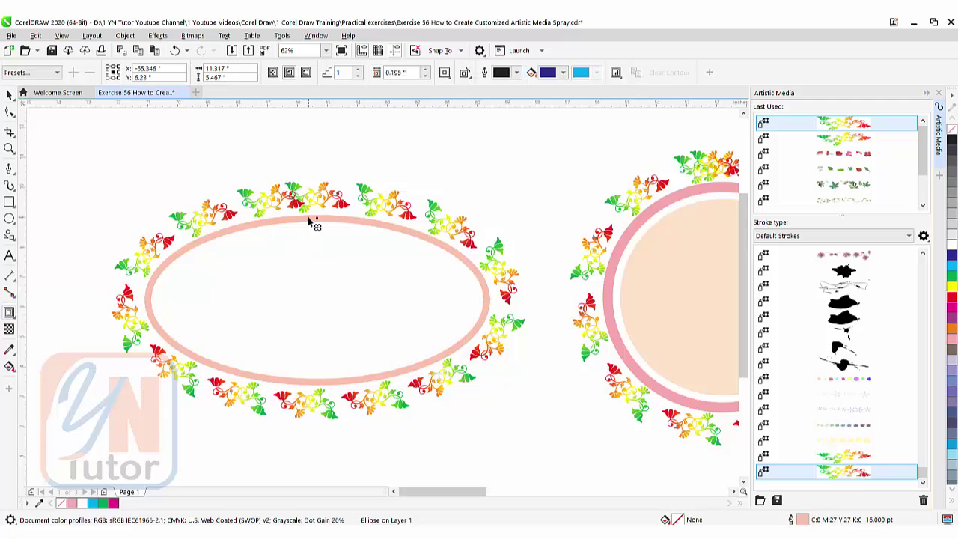
pyautogui.moveTo(309, 221); pyautogui.dragTo(317, 229)
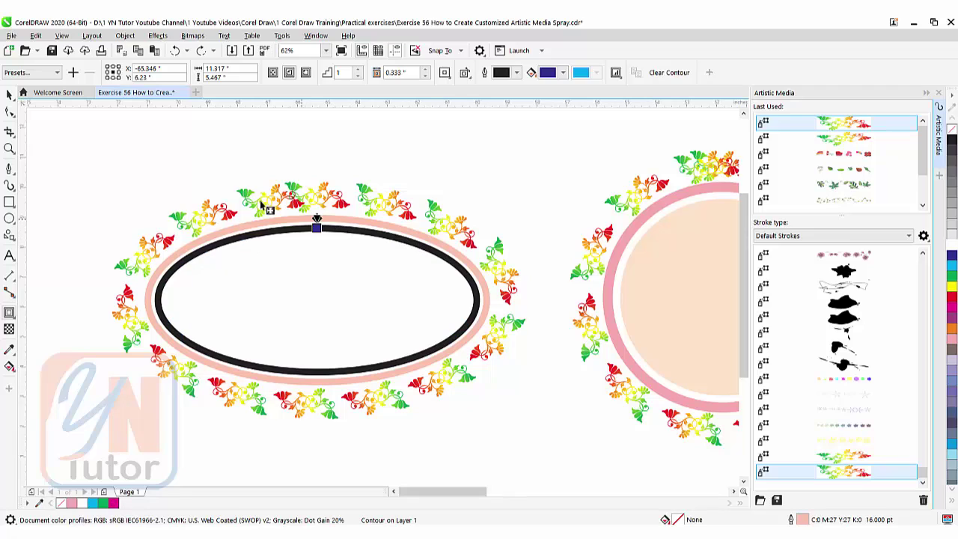
pyautogui.click(126, 37)
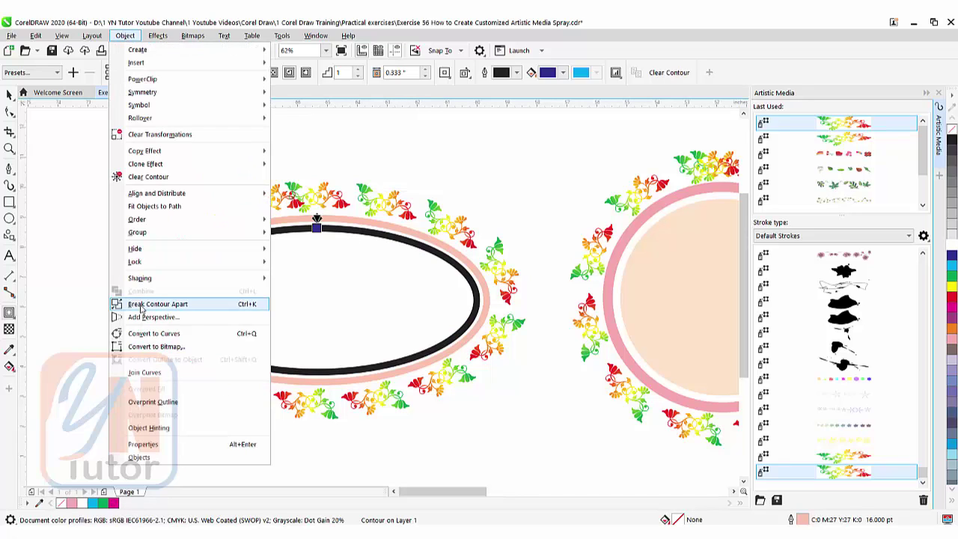
pyautogui.click(140, 306)
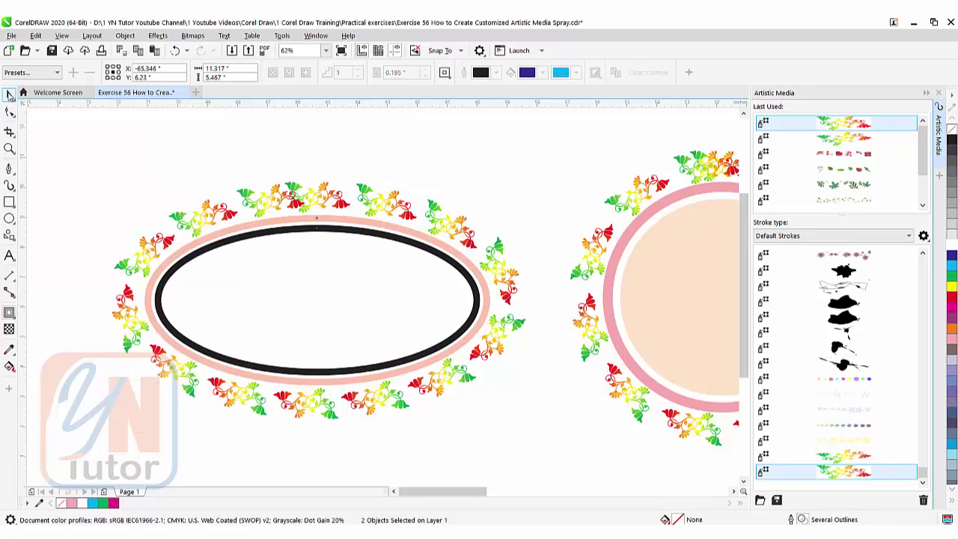
pyautogui.click(267, 136)
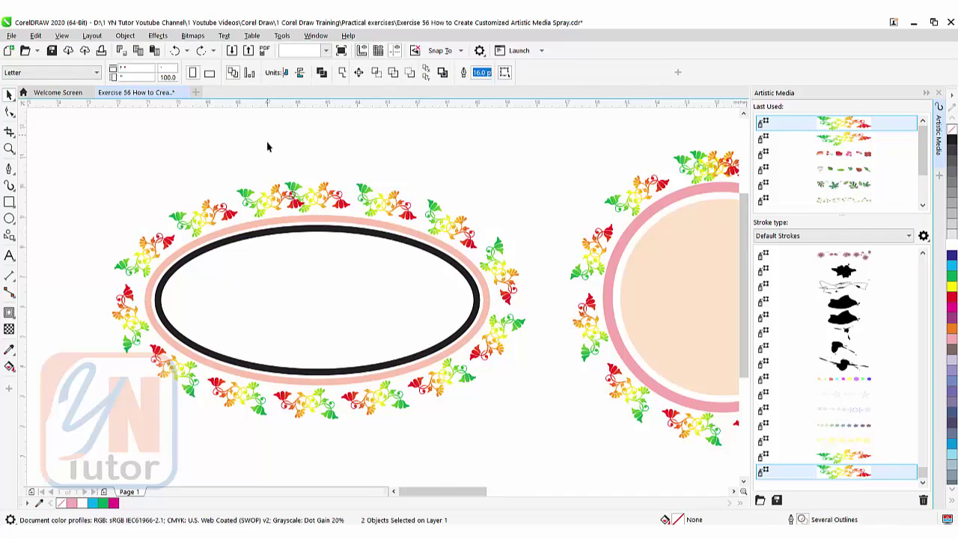
pyautogui.click(292, 236)
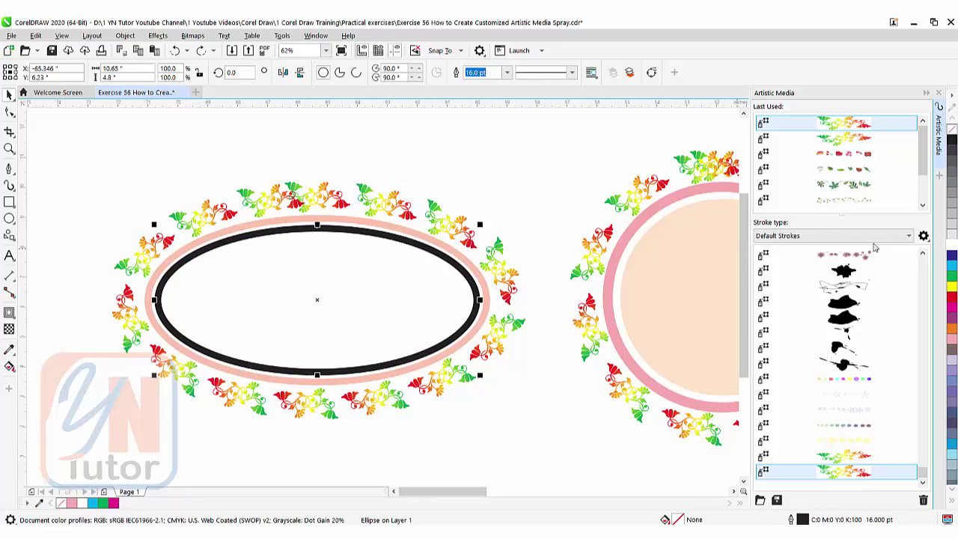
# Step: Remove the inner ellipse's outline and fill it pale pink (C0 M19 Y0 K0)
pyautogui.rightClick(952, 133)
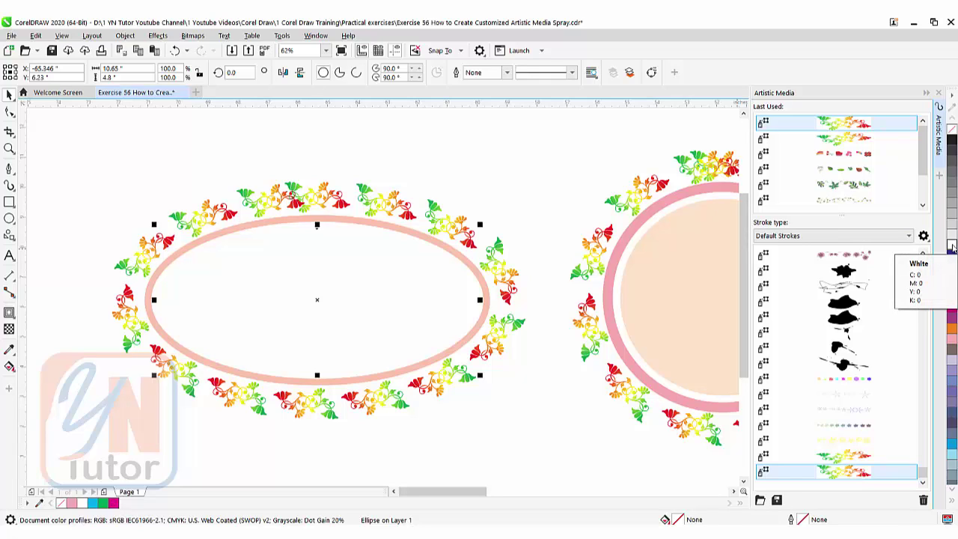
pyautogui.click(953, 247)
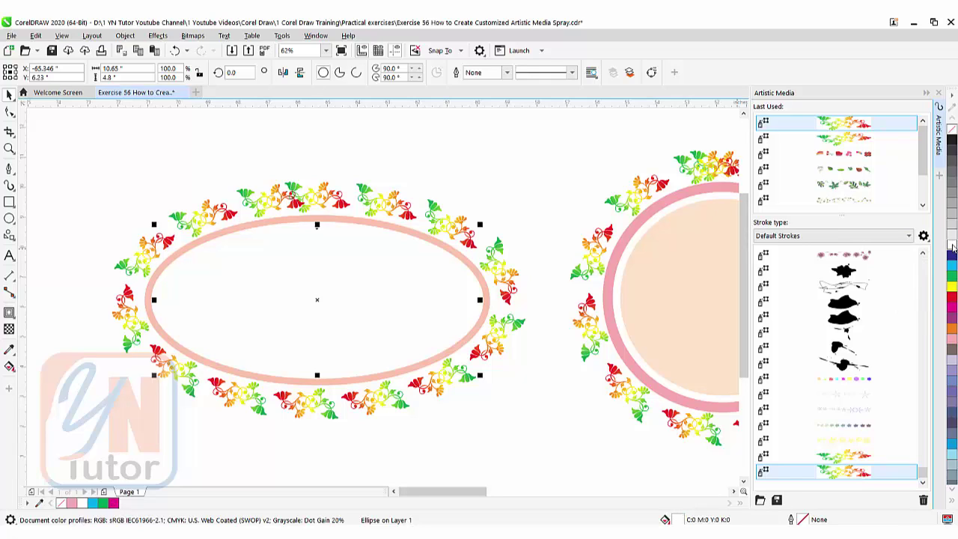
pyautogui.click(952, 315)
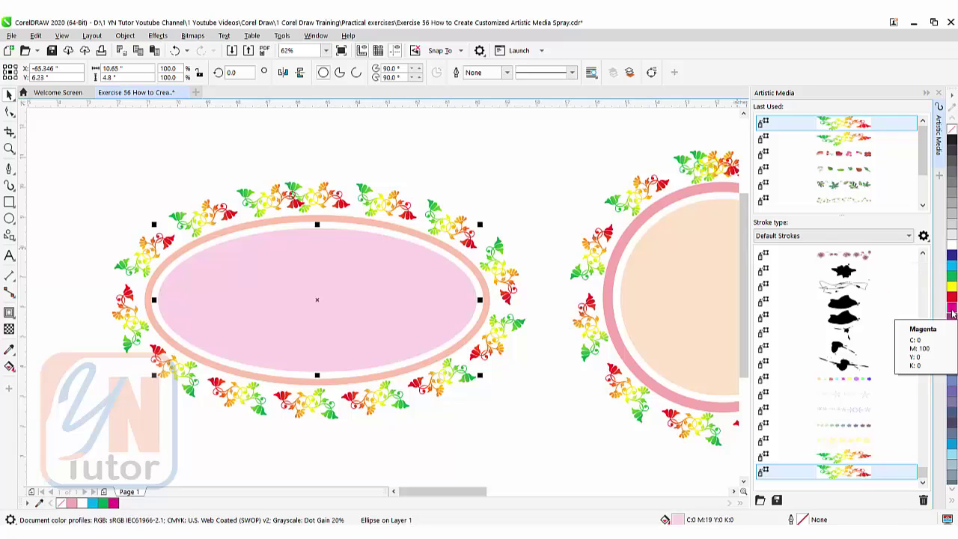
pyautogui.hscroll(2, 346, 238)
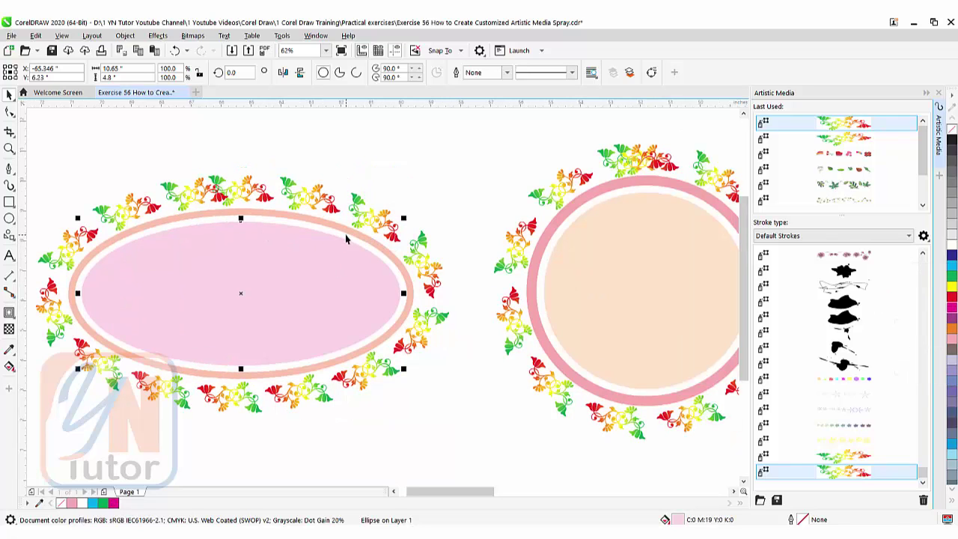
pyautogui.click(289, 188)
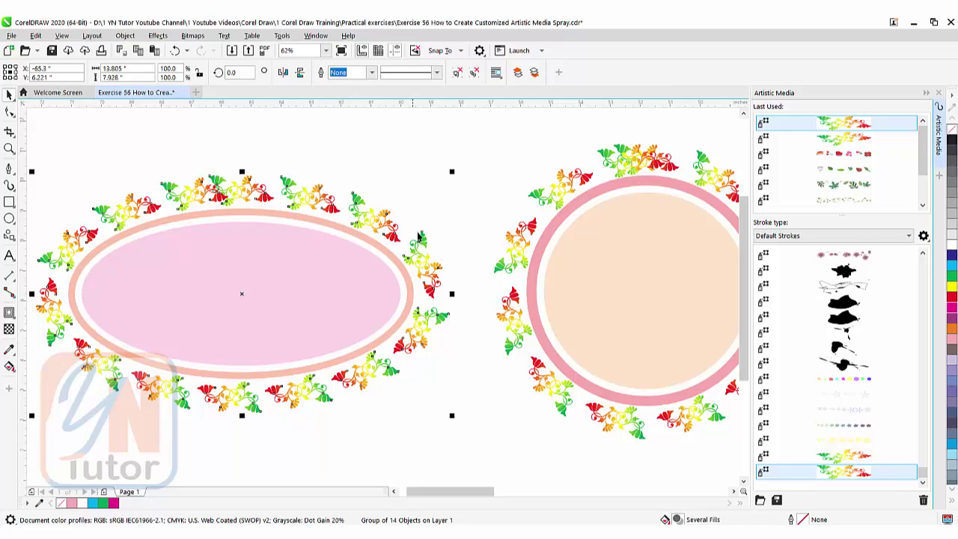
# Step: Select the circle's flower spray and recolour it magenta
pyautogui.click(537, 198)
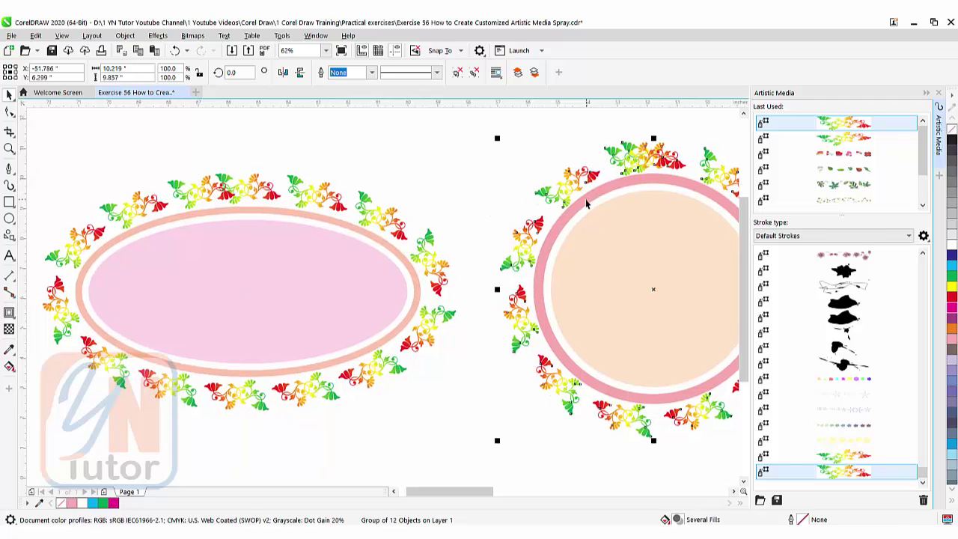
pyautogui.click(951, 274)
pyautogui.click(953, 313)
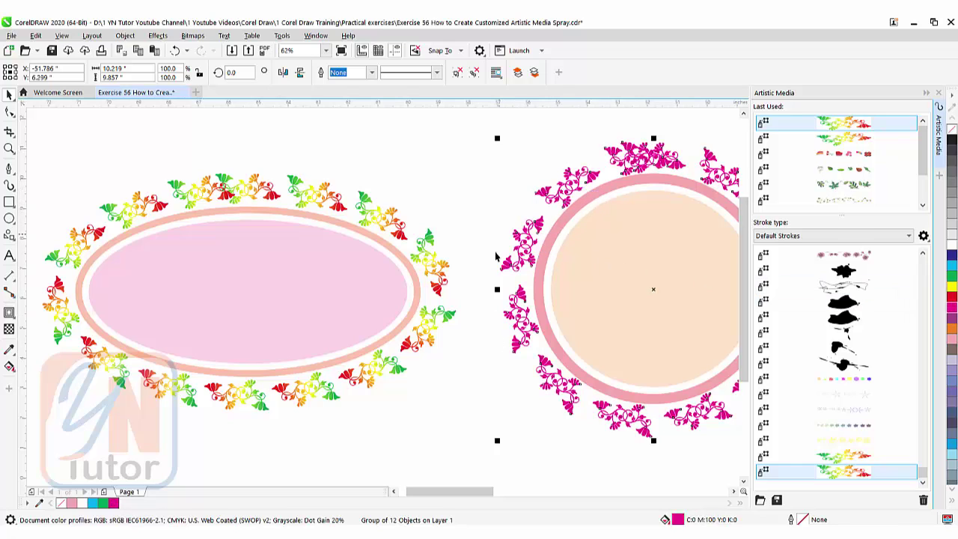
pyautogui.hscroll(-5, 498, 285)
pyautogui.click(277, 239)
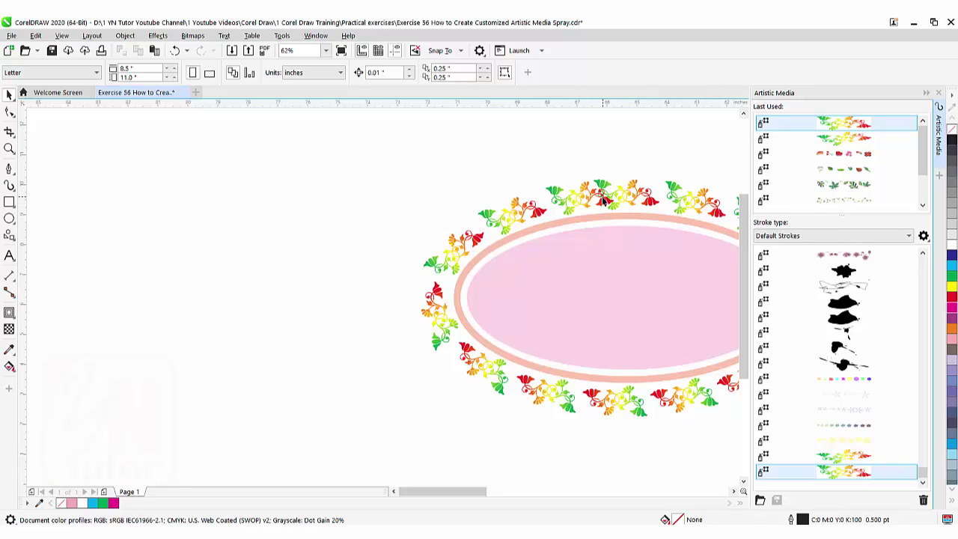
# Step: Draw an 8.867-inch circle at the page's left and apply the flower spray at 75% size
pyautogui.click(10, 218)
pyautogui.moveTo(72, 179); pyautogui.dragTo(341, 449)
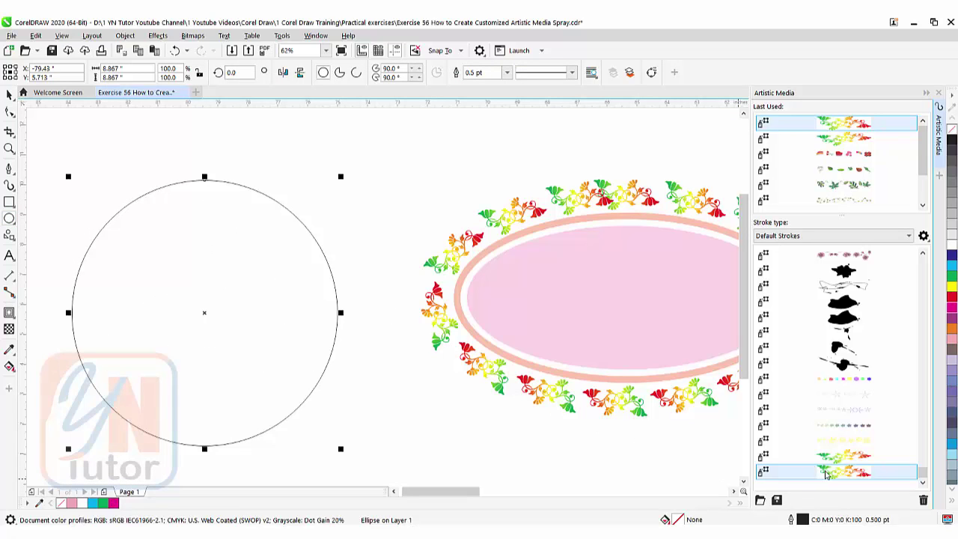
pyautogui.click(827, 473)
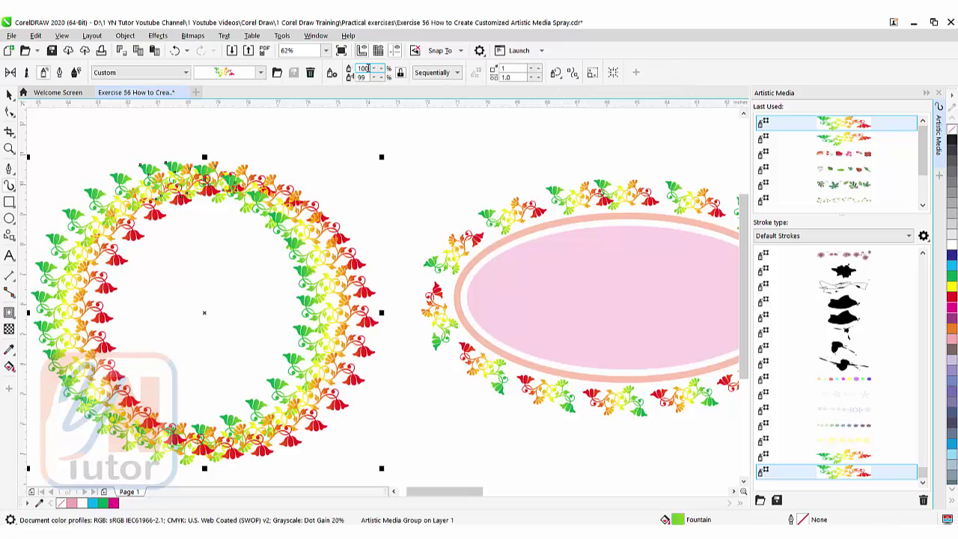
pyautogui.write('75')
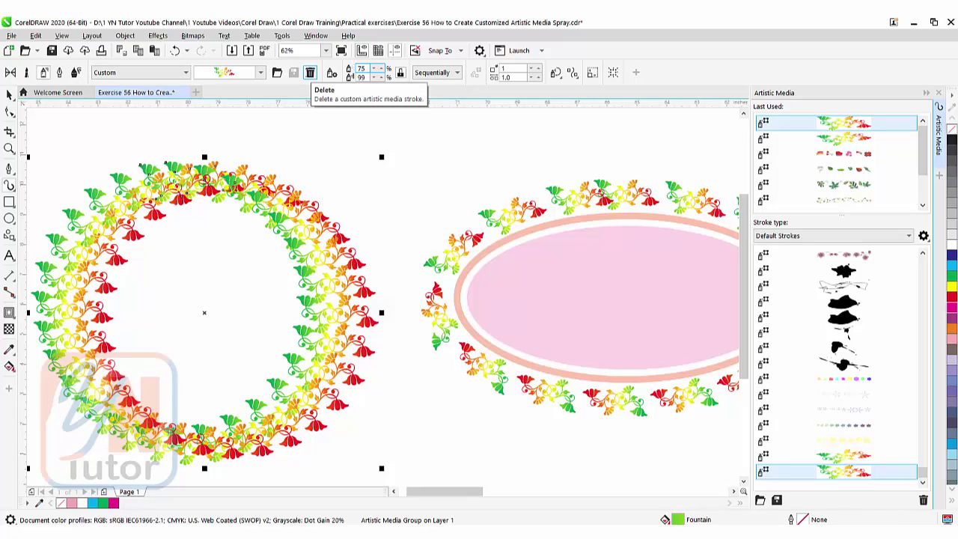
pyautogui.press('Return')
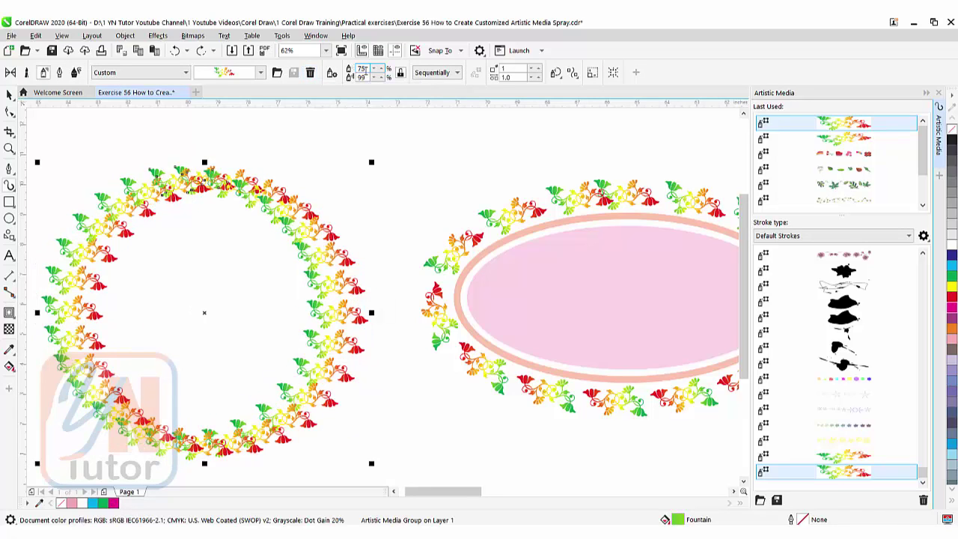
# Step: Rotate the new circle's spray motifs relative to the path and space them 2.8 apart
pyautogui.click(558, 76)
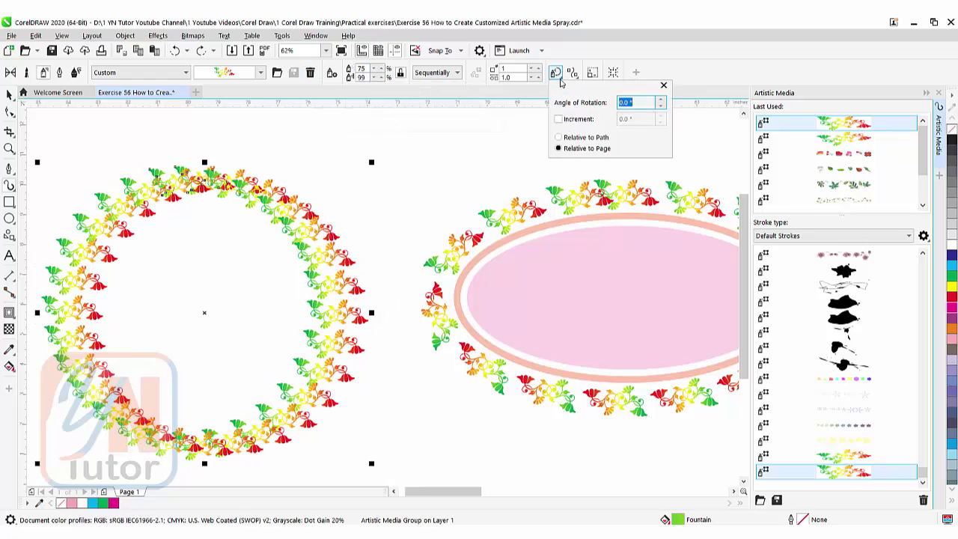
pyautogui.click(558, 138)
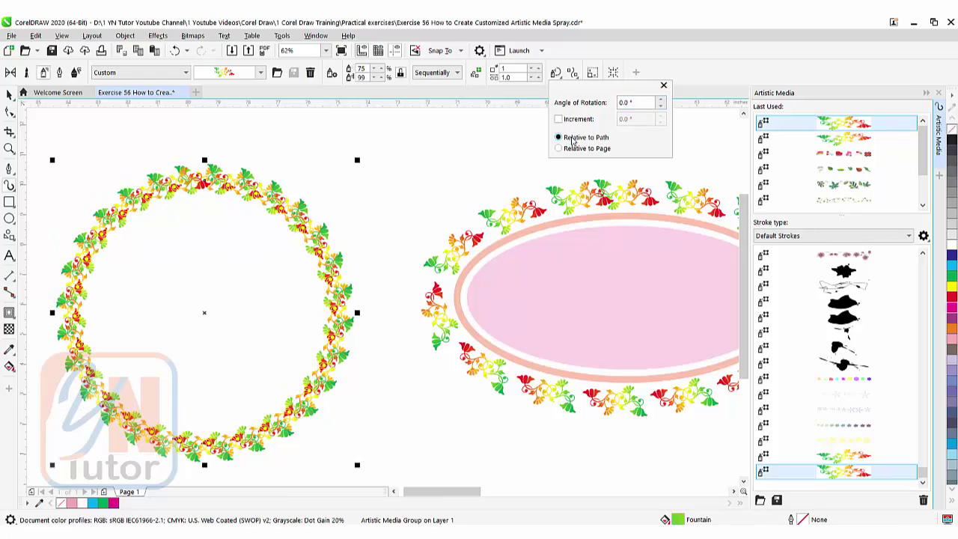
pyautogui.doubleClick(512, 78)
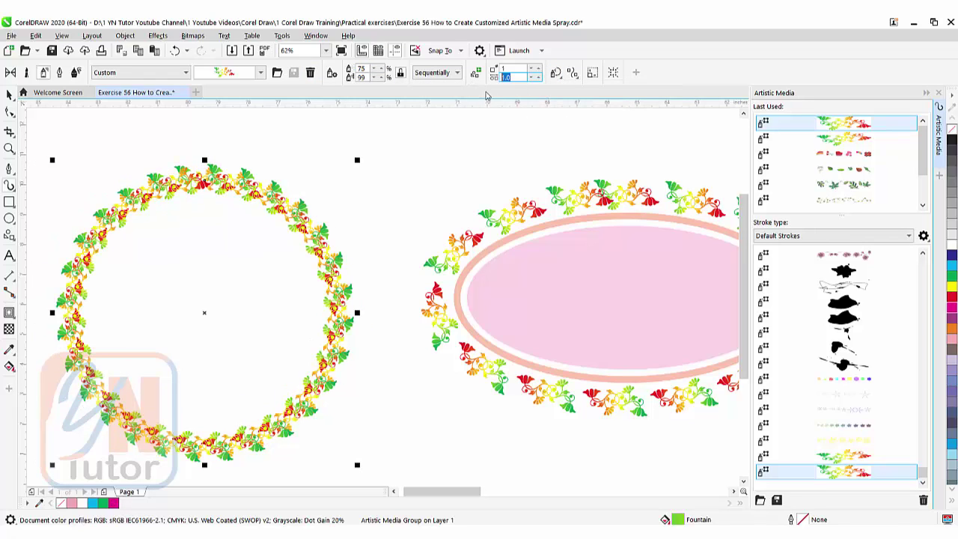
pyautogui.write('2.5')
pyautogui.press('Return')
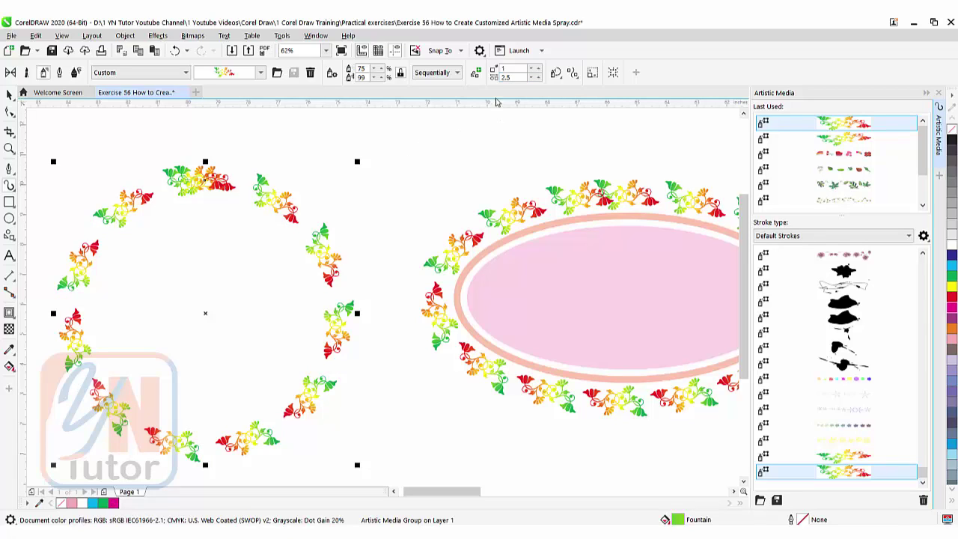
pyautogui.click(509, 77)
pyautogui.write('2')
pyautogui.press('Return')
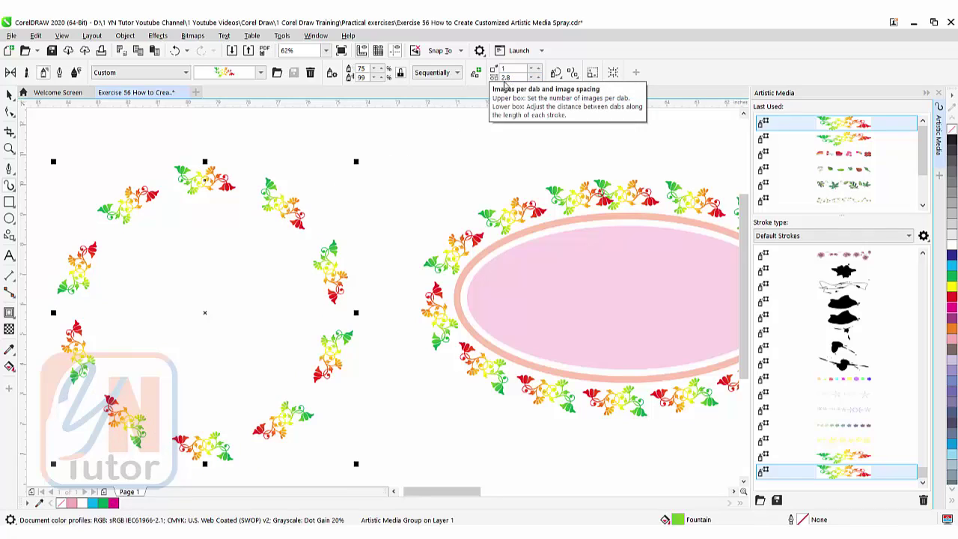